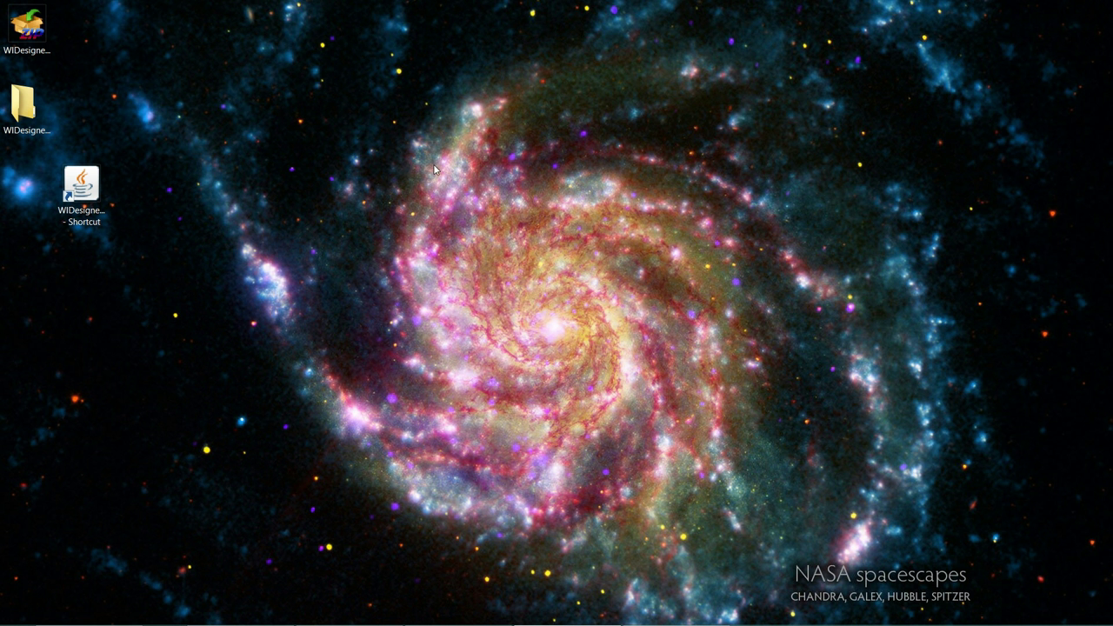
# Launch WIDesigner and open the 1.00-bore_6-hole_NAF_starter design from recent files.
pyautogui.click(88, 177)
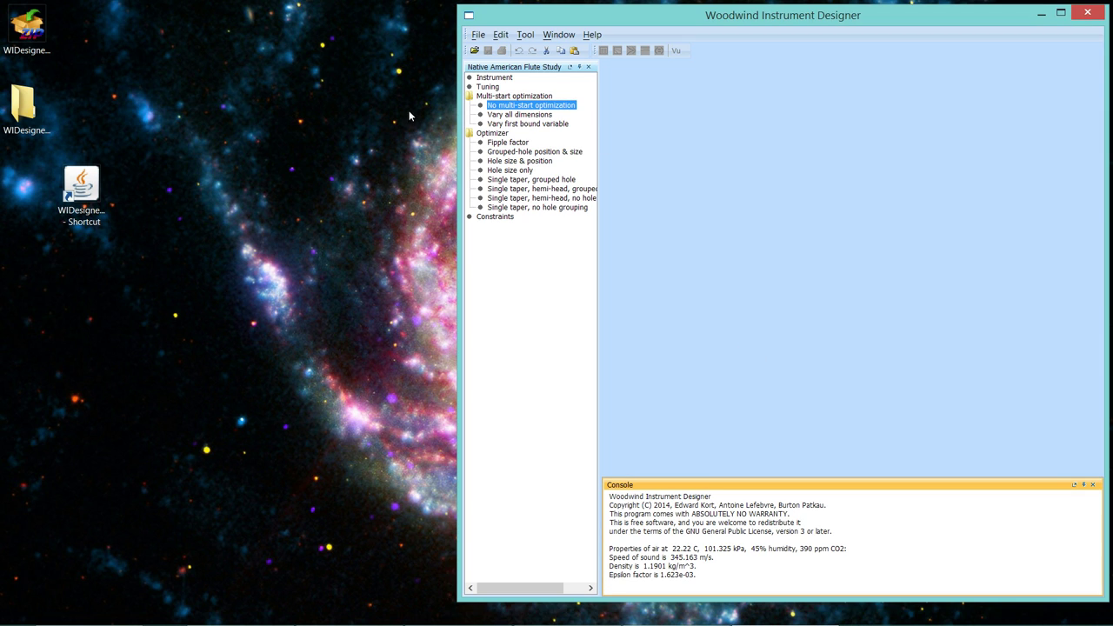
pyautogui.click(480, 35)
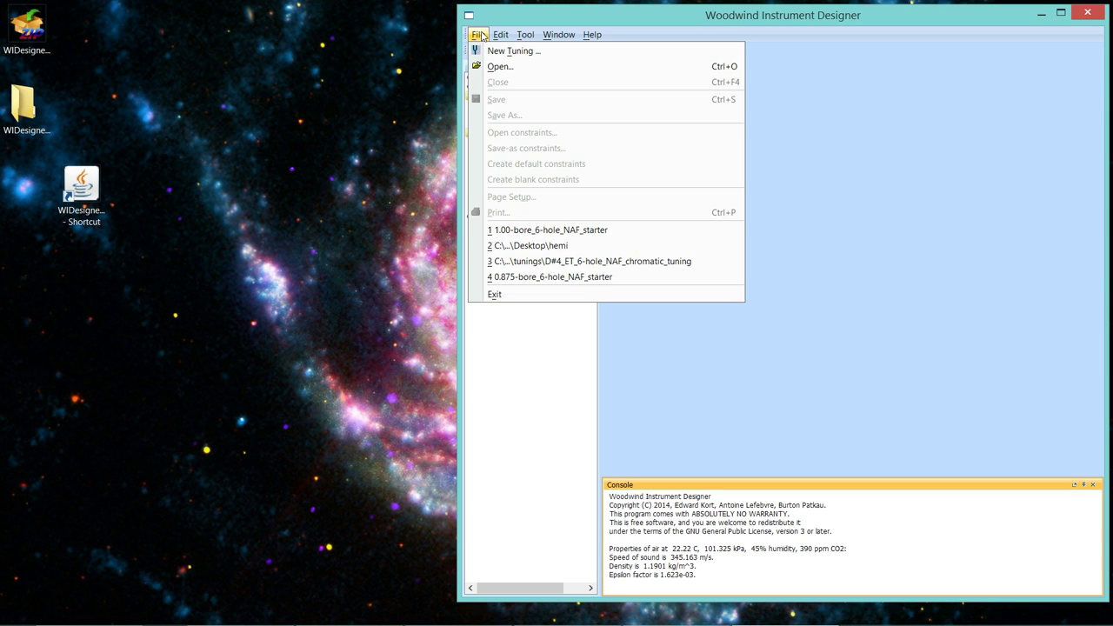
pyautogui.click(548, 231)
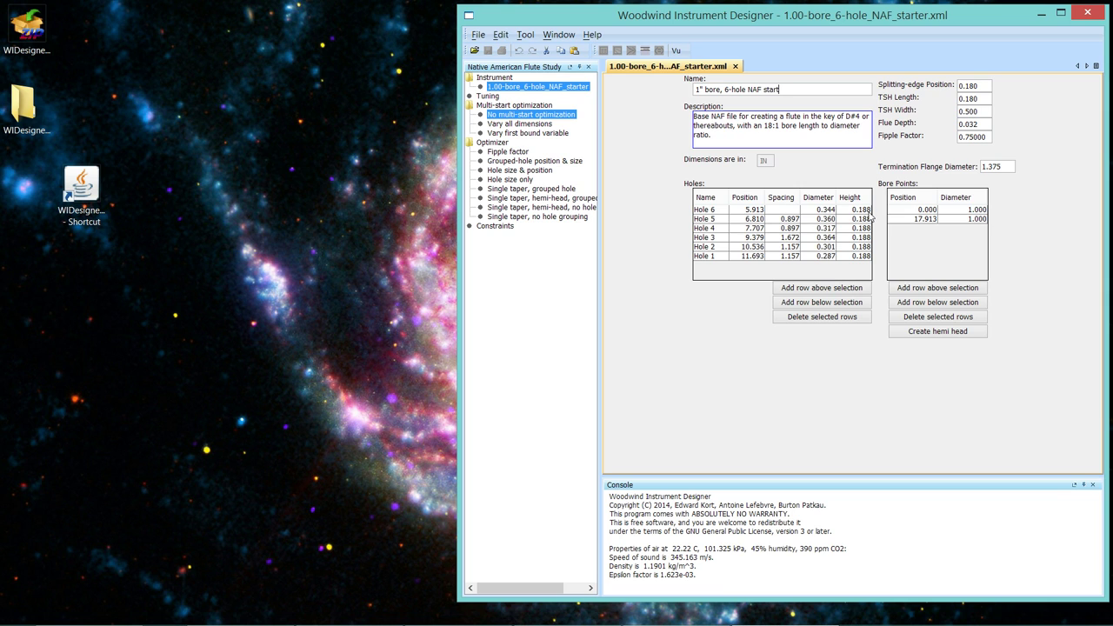
# View an enlarged sketch of the flute's bore and holes, then close it.
pyautogui.click(646, 53)
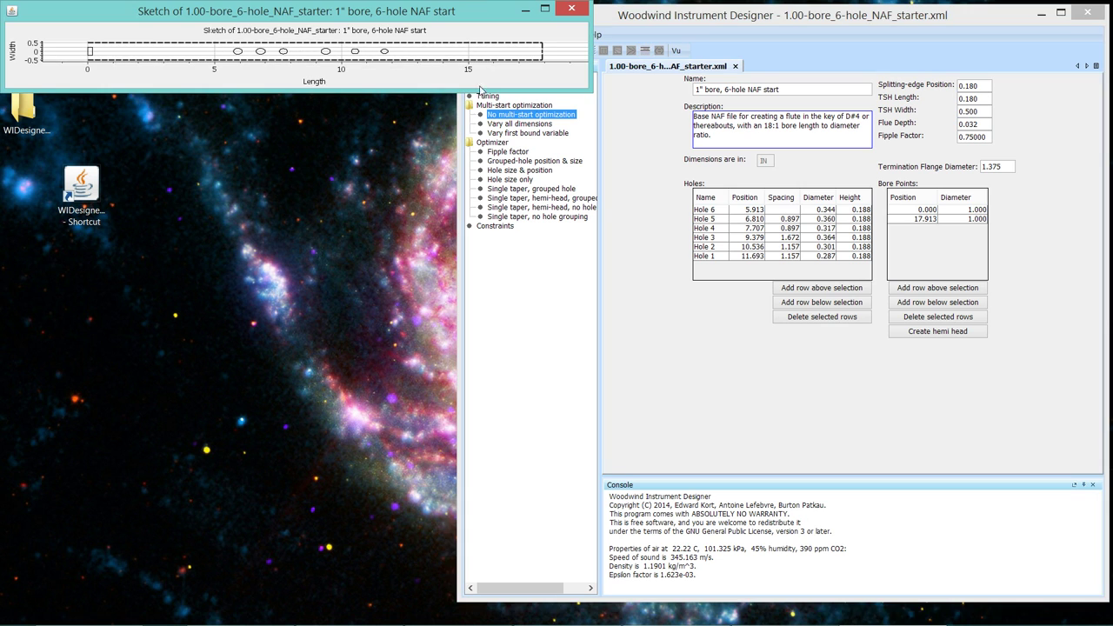
pyautogui.moveTo(346, 90); pyautogui.dragTo(346, 130)
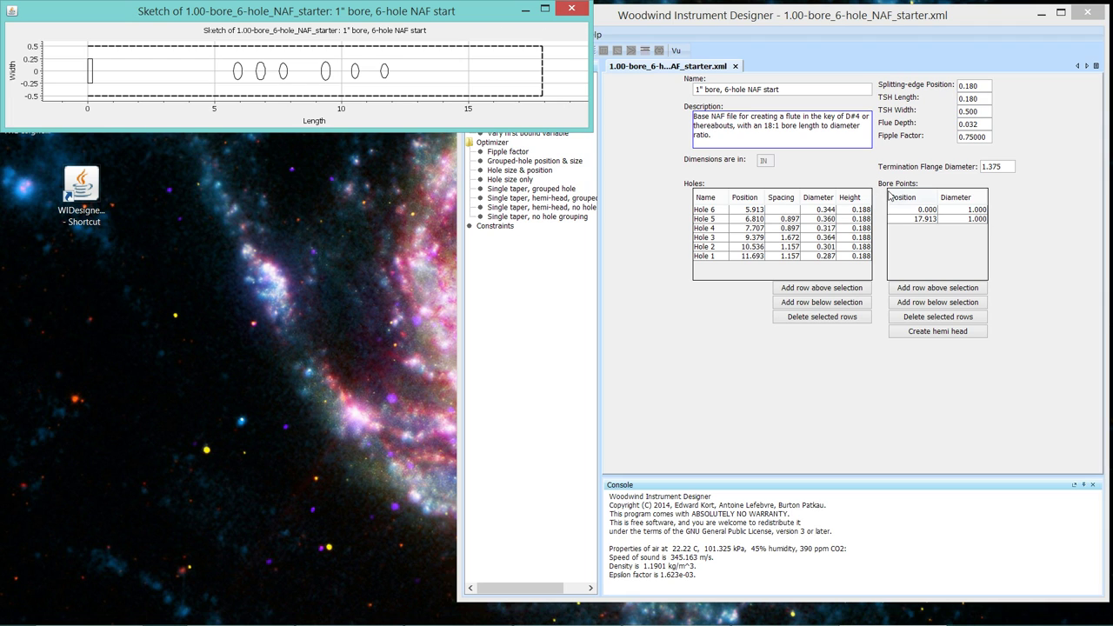
pyautogui.click(571, 8)
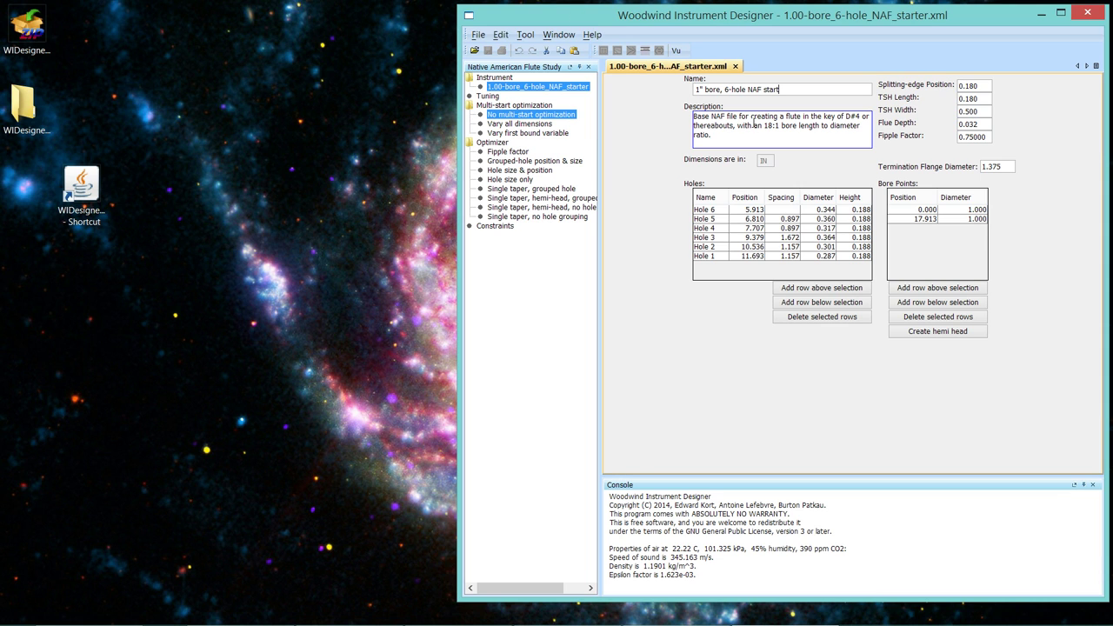
# Change the first bore point position to -0.125 and view the enlarged sketch of the modified flute.
pyautogui.click(926, 211)
pyautogui.write('-.125')
pyautogui.press('Return')
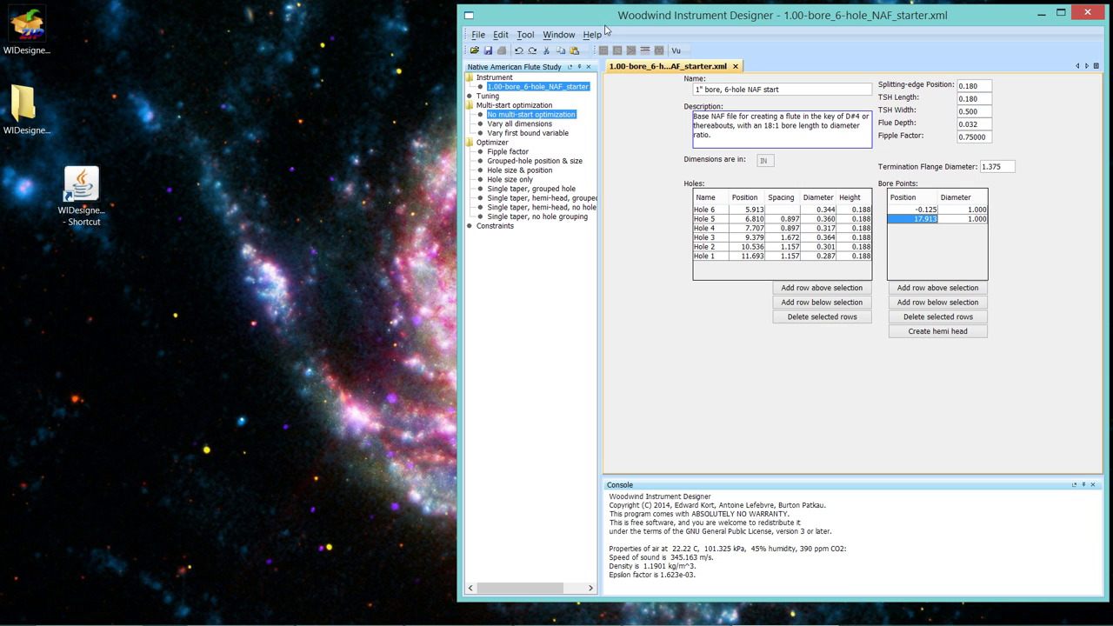
pyautogui.click(645, 51)
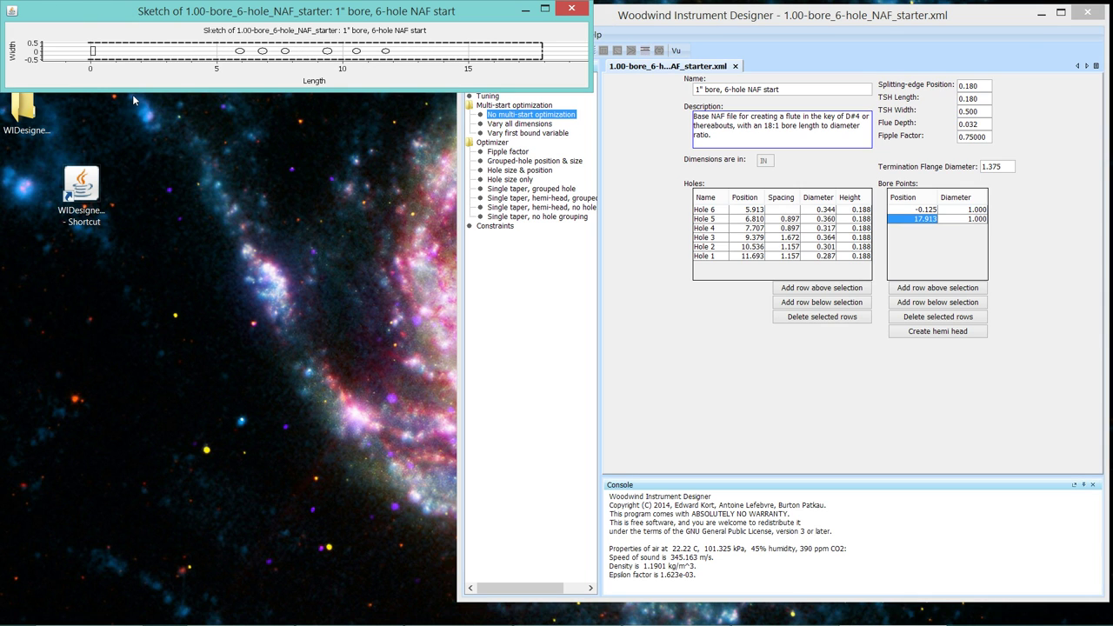
pyautogui.moveTo(131, 90); pyautogui.dragTo(131, 139)
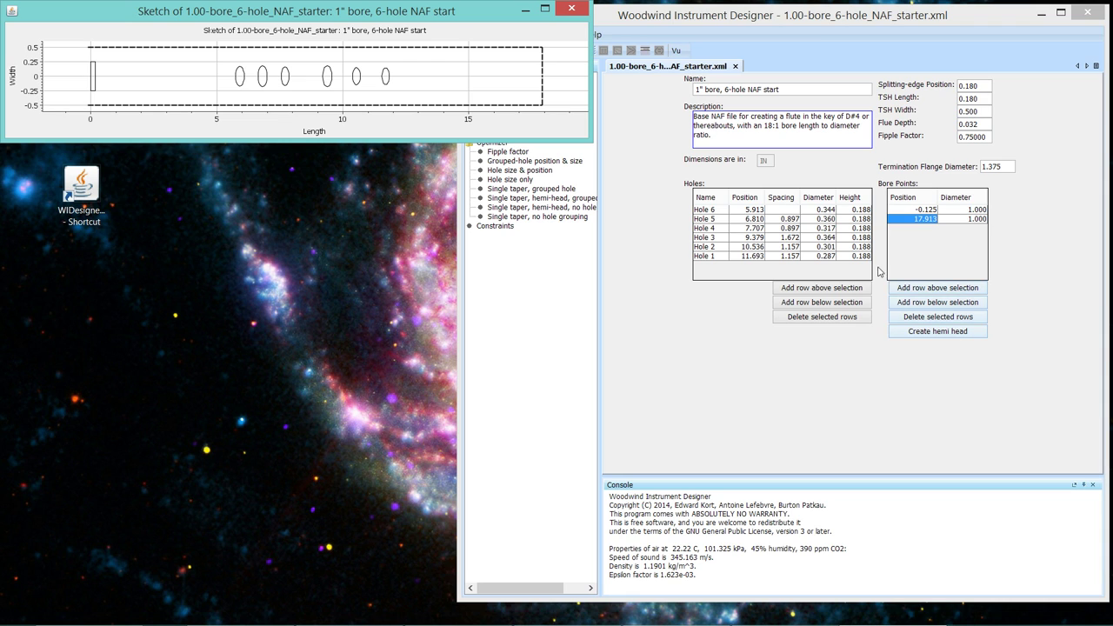
# Create a hemispherical head in the bore points and place its sketch below the original sketch.
pyautogui.click(924, 340)
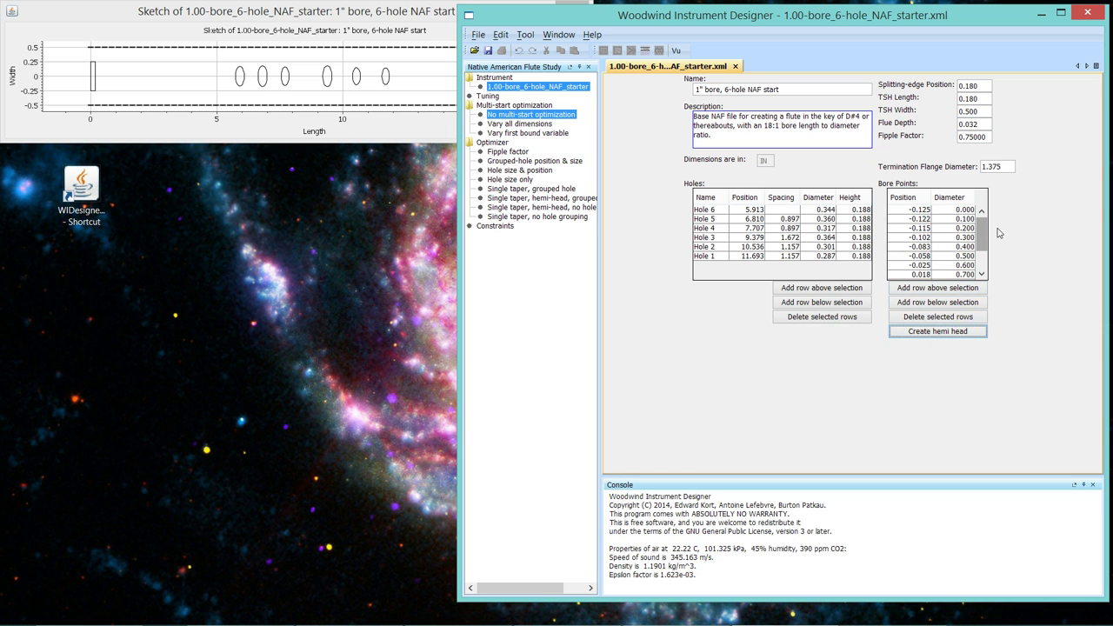
pyautogui.moveTo(985, 230)
pyautogui.mouseDown()
pyautogui.moveTo(982, 253)
pyautogui.moveTo(978, 224)
pyautogui.mouseUp()
pyautogui.click(646, 50)
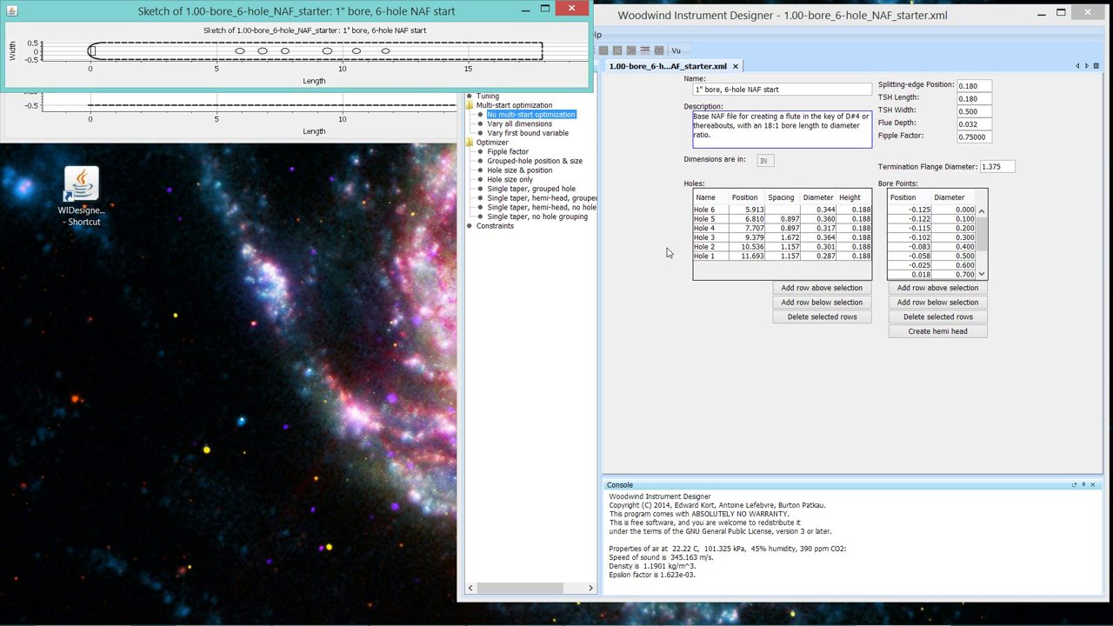
pyautogui.click(631, 216)
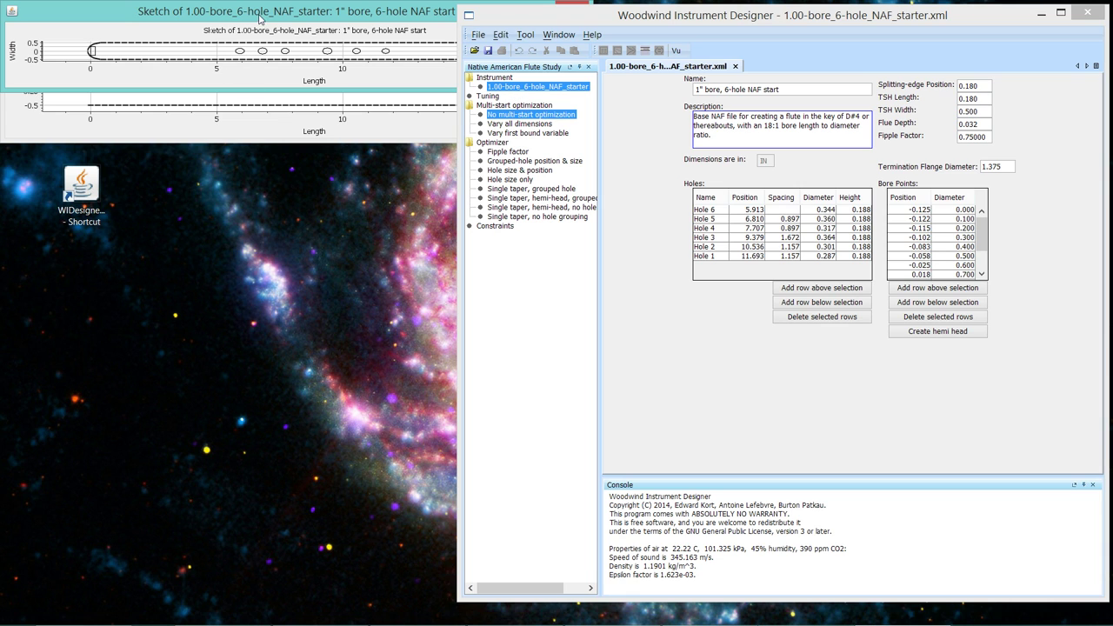
pyautogui.moveTo(260, 18); pyautogui.dragTo(258, 23)
pyautogui.moveTo(257, 91); pyautogui.dragTo(257, 148)
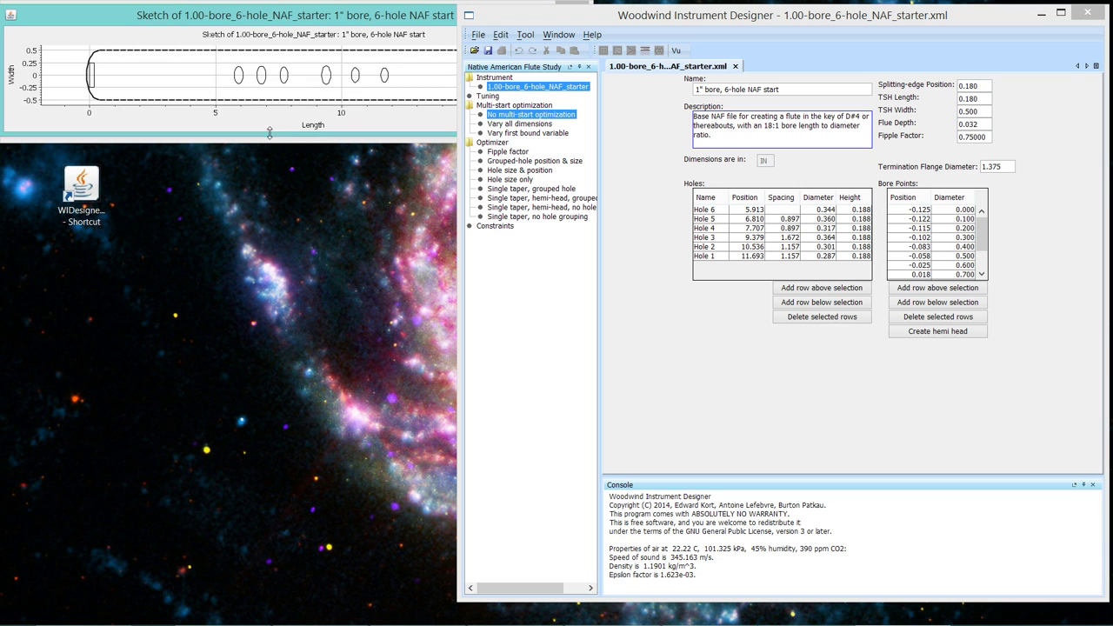
pyautogui.moveTo(287, 15); pyautogui.dragTo(318, 248)
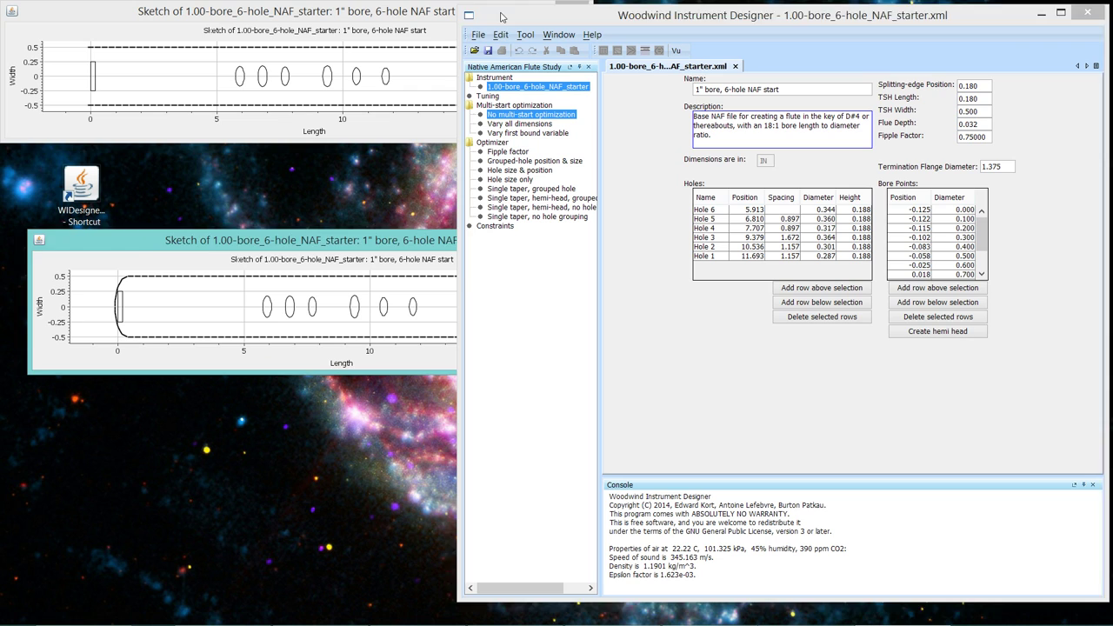
# Enlarge the hemi-head sketch to compare the head with the square end, then close it.
pyautogui.click(503, 19)
pyautogui.click(386, 247)
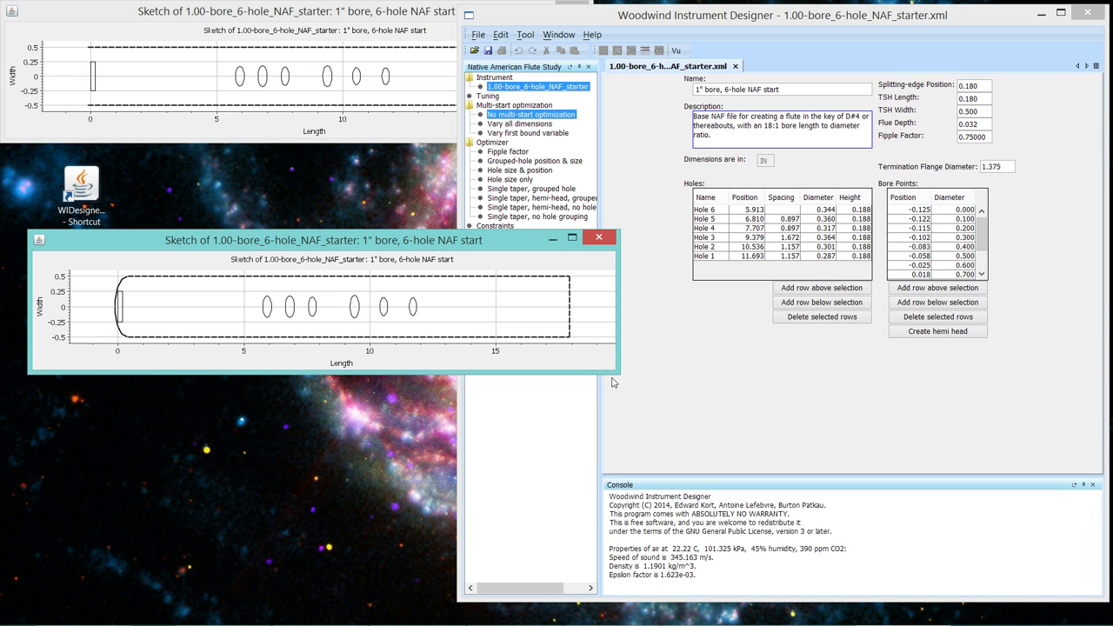
pyautogui.moveTo(623, 376)
pyautogui.mouseDown()
pyautogui.moveTo(870, 490)
pyautogui.moveTo(996, 519)
pyautogui.mouseUp()
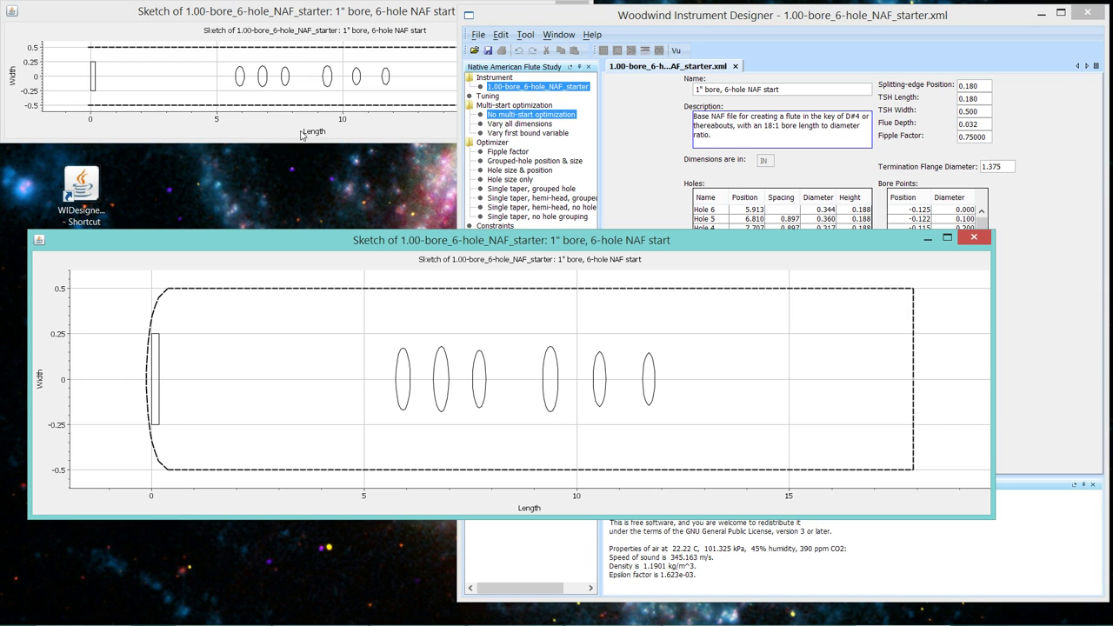
pyautogui.click(741, 22)
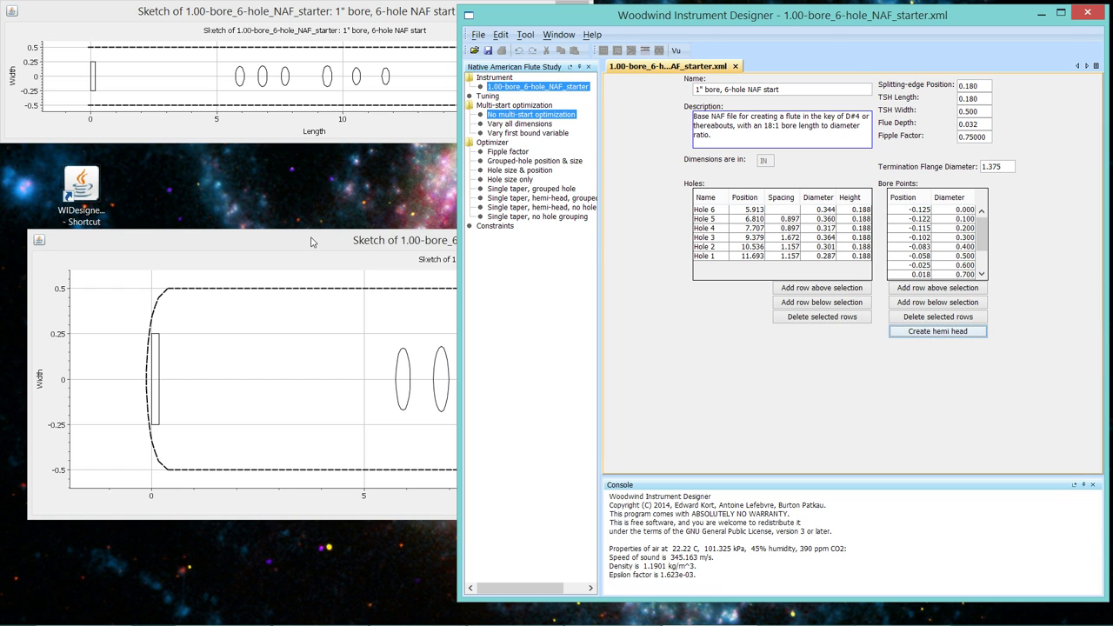
pyautogui.moveTo(308, 242)
pyautogui.mouseDown()
pyautogui.moveTo(298, 152)
pyautogui.moveTo(281, 159)
pyautogui.mouseUp()
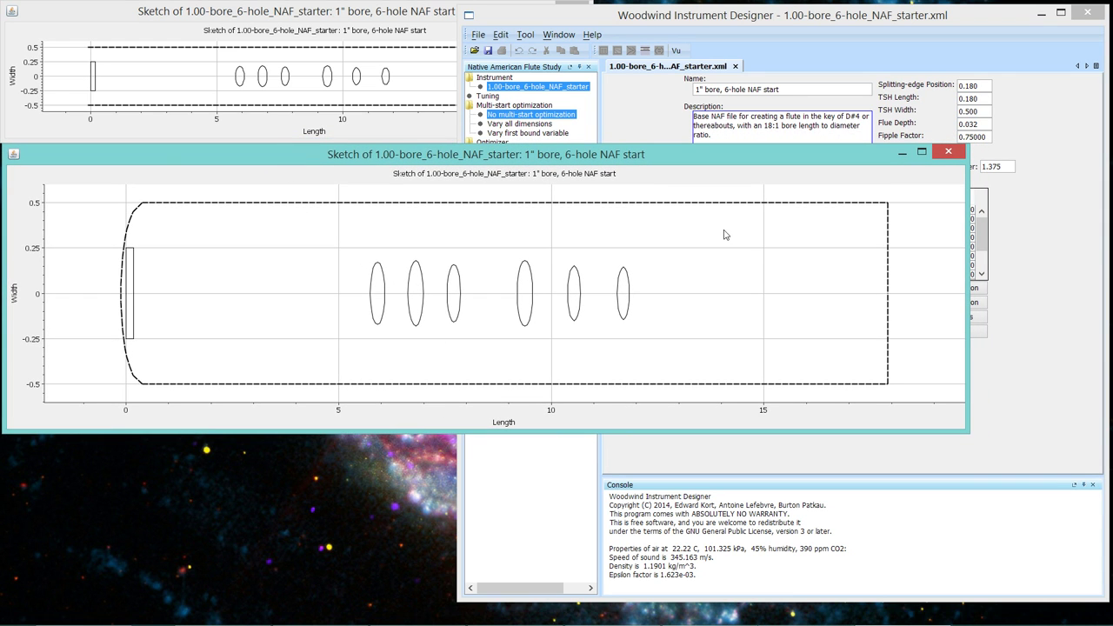
pyautogui.click(948, 154)
# Close the original square-ended flute sketch.
pyautogui.click(414, 9)
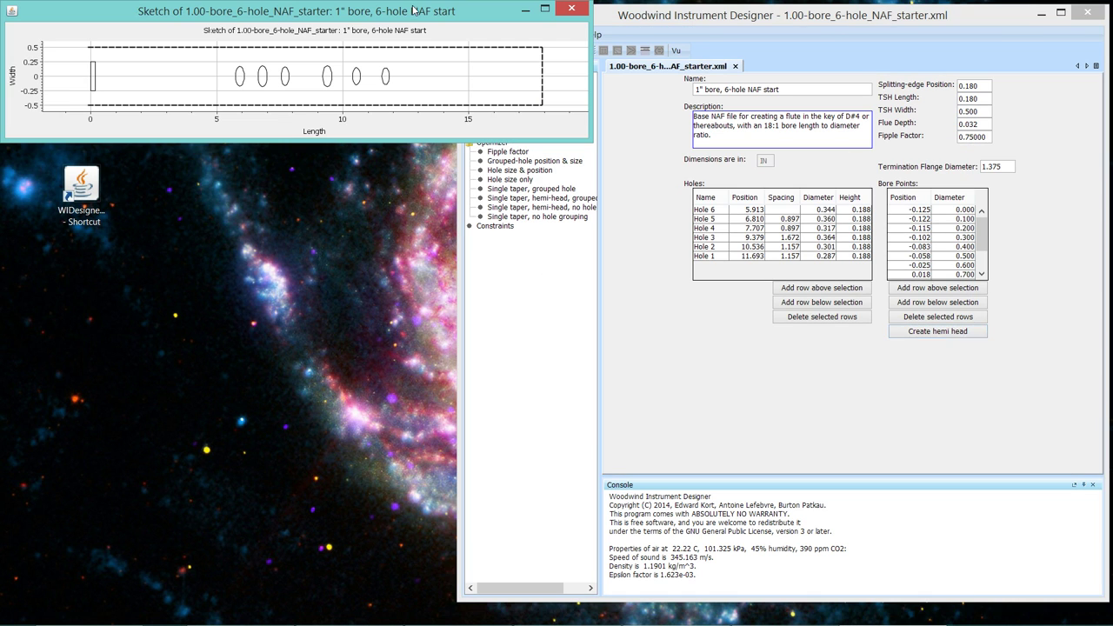
pyautogui.click(573, 8)
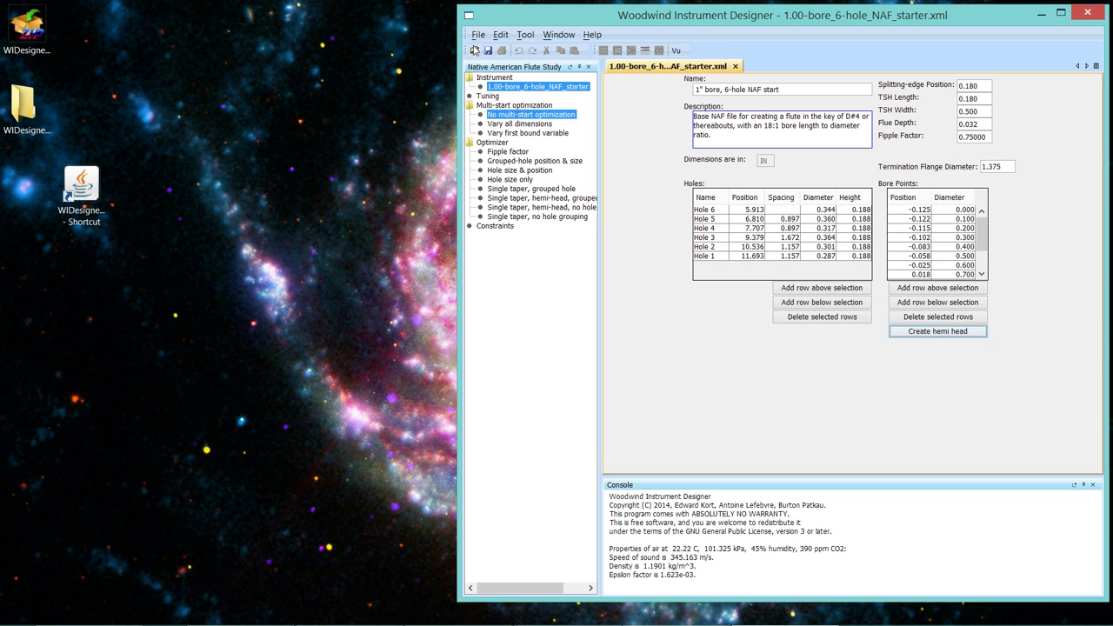
# Save the hemi-headed design to the Desktop as hemi.xml.
pyautogui.click(479, 37)
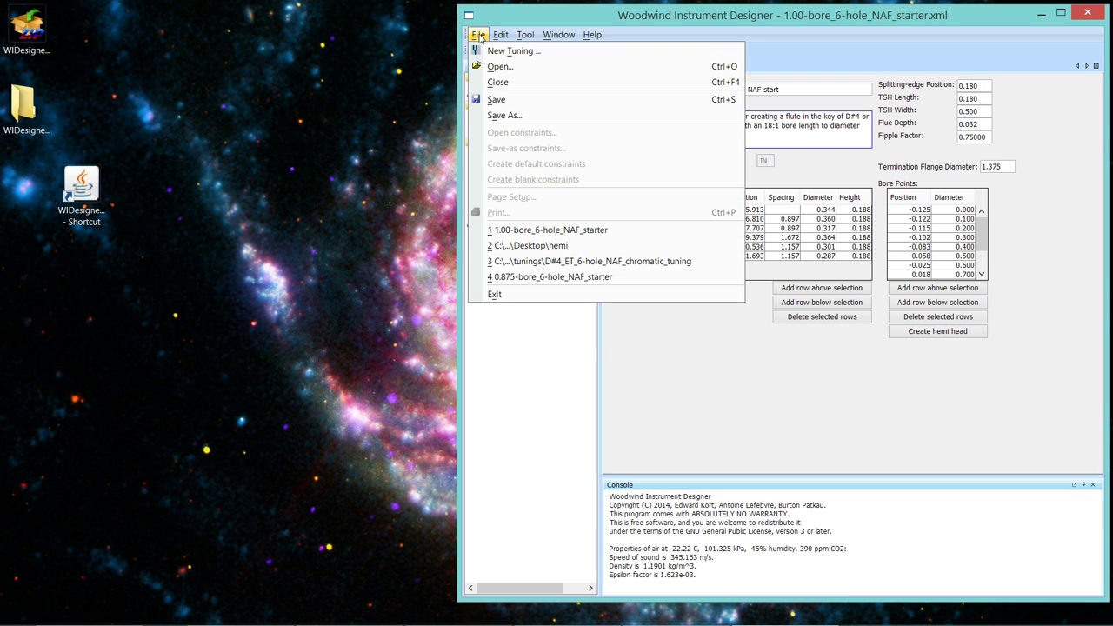
pyautogui.click(504, 117)
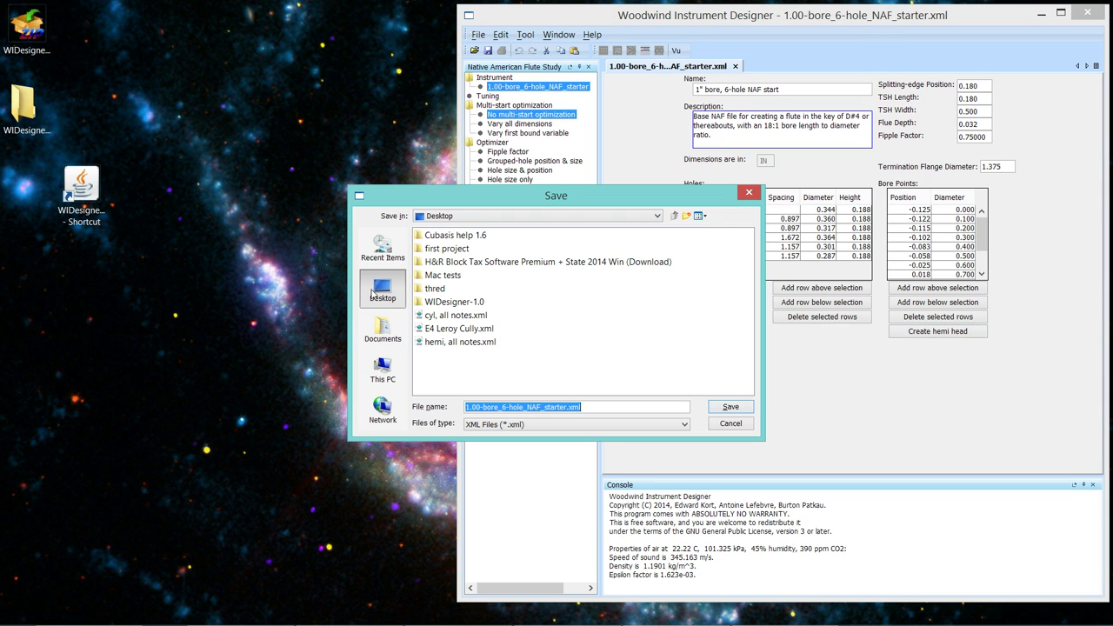
pyautogui.click(377, 287)
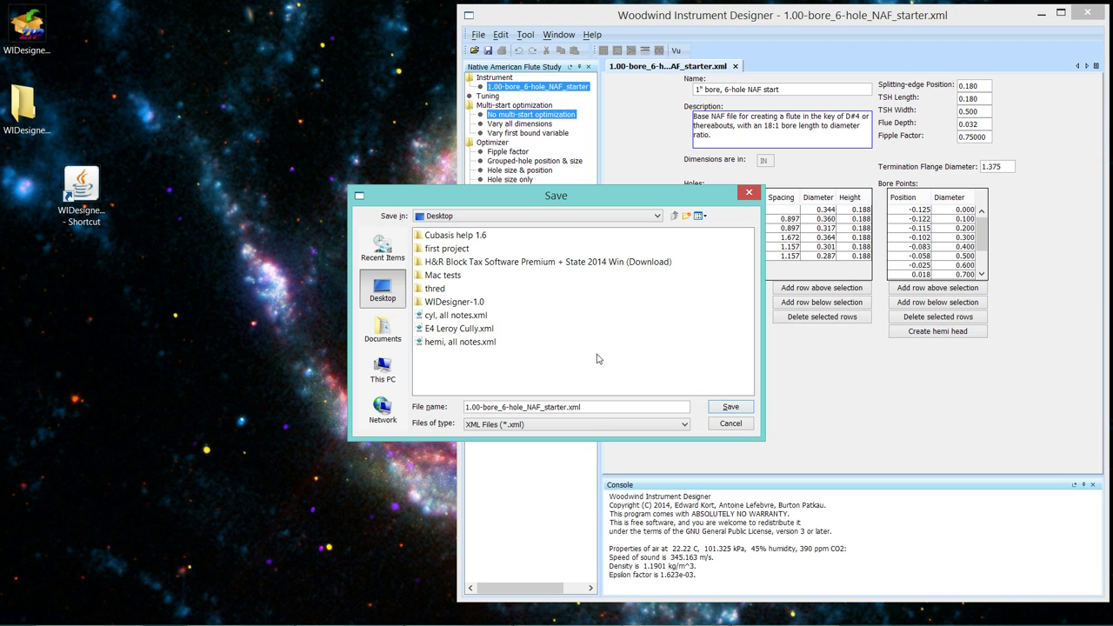
pyautogui.moveTo(602, 408); pyautogui.dragTo(446, 396)
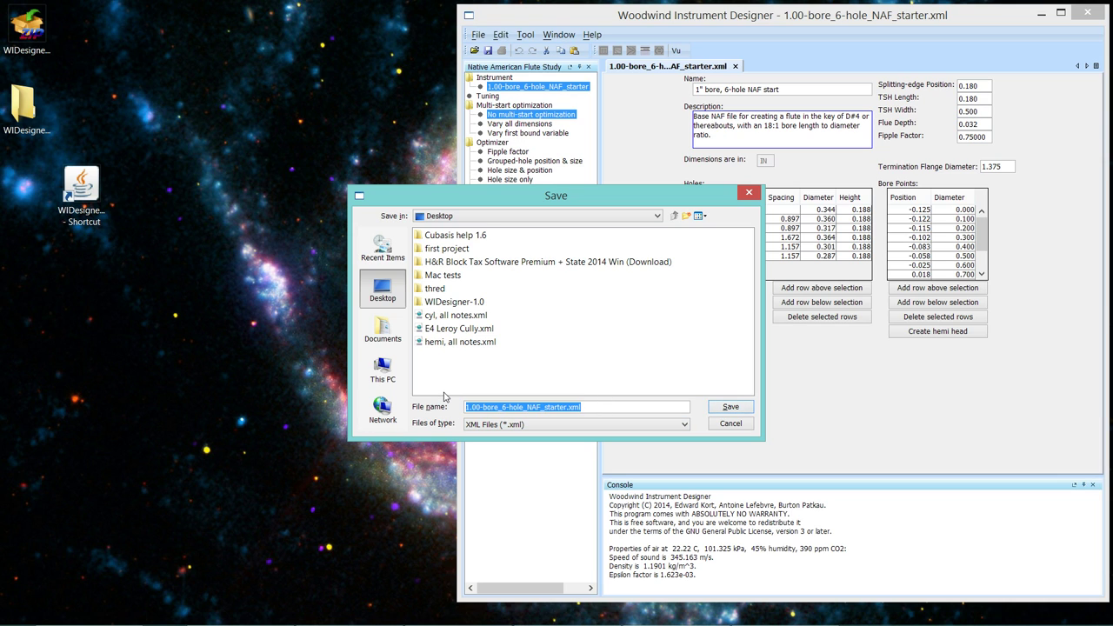
pyautogui.write('hemi')
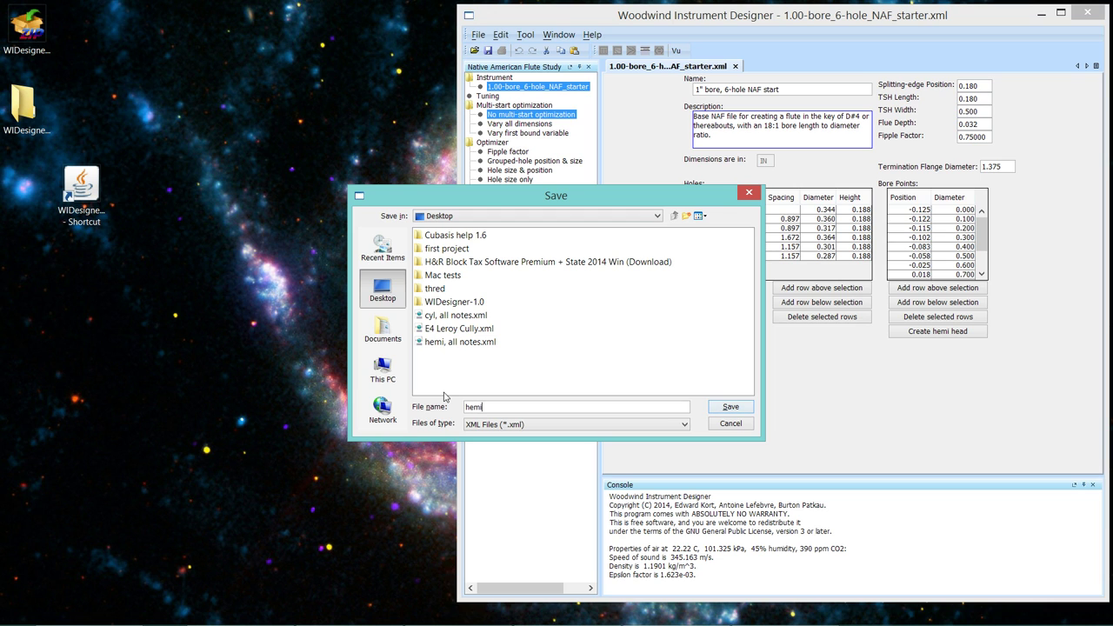
pyautogui.press('Return')
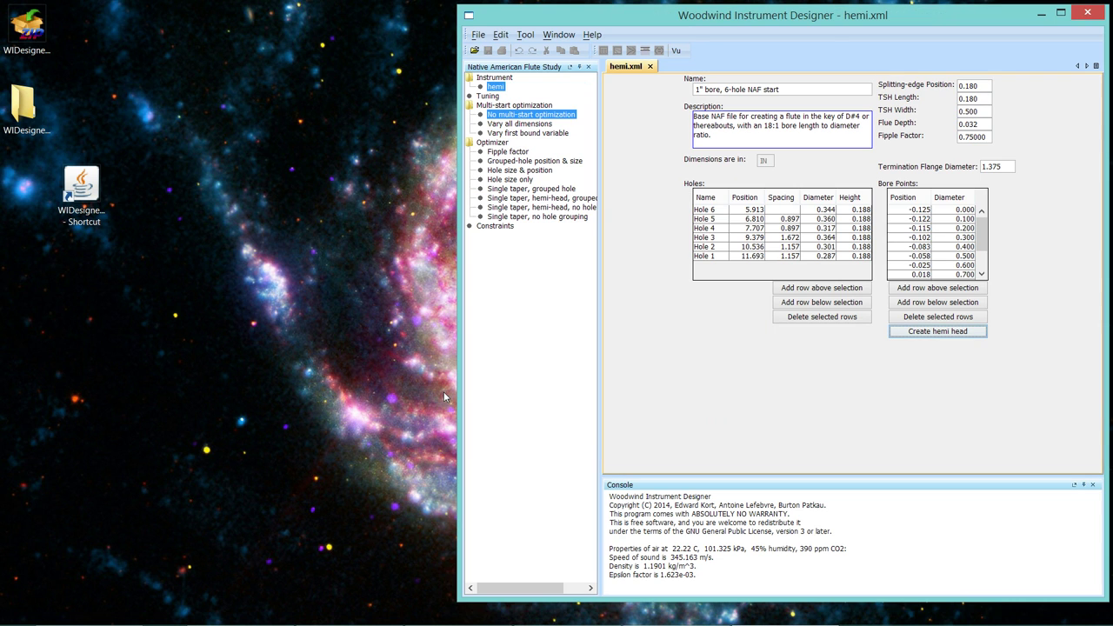
# Reopen the 1.00-bore_6-hole_NAF_starter and set its first bore point position to -0.125.
pyautogui.click(475, 36)
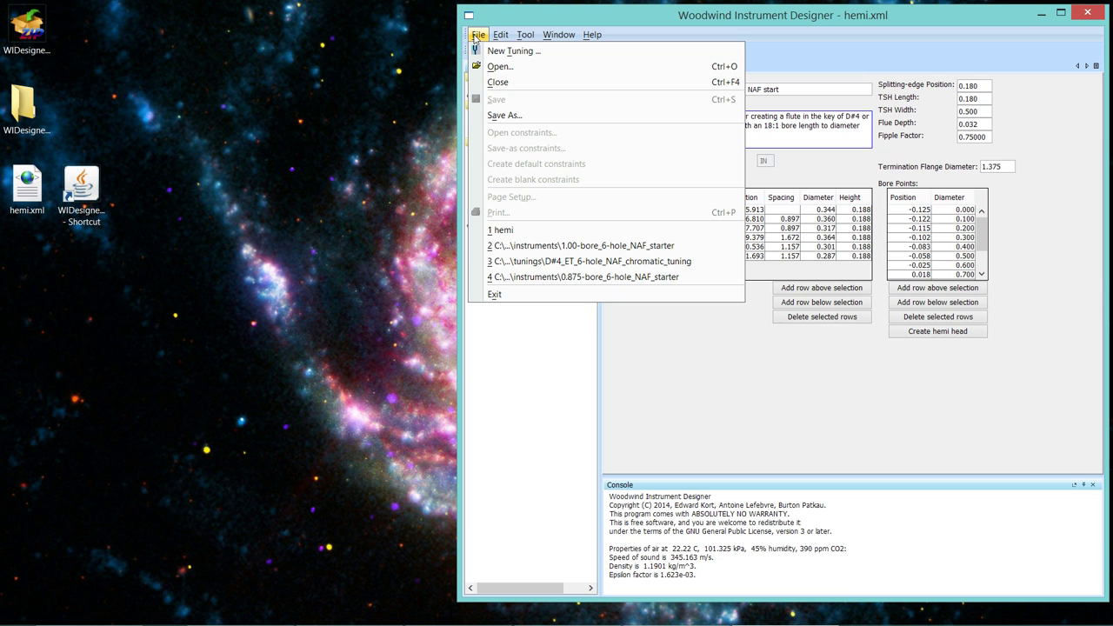
pyautogui.click(563, 248)
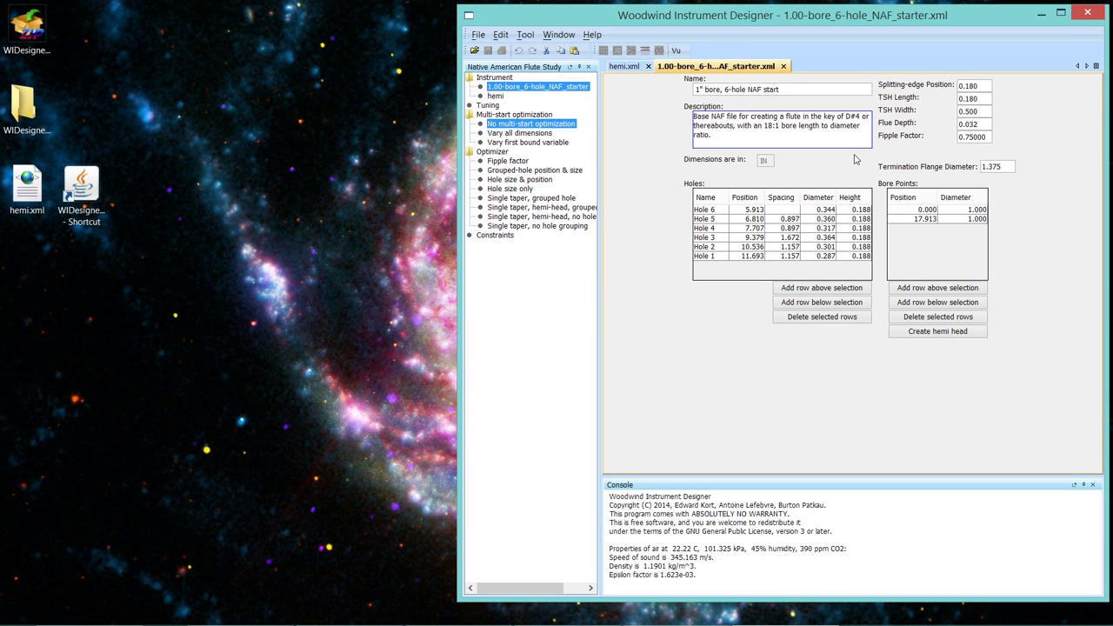
pyautogui.click(929, 213)
pyautogui.write('-0.125')
pyautogui.press('Return')
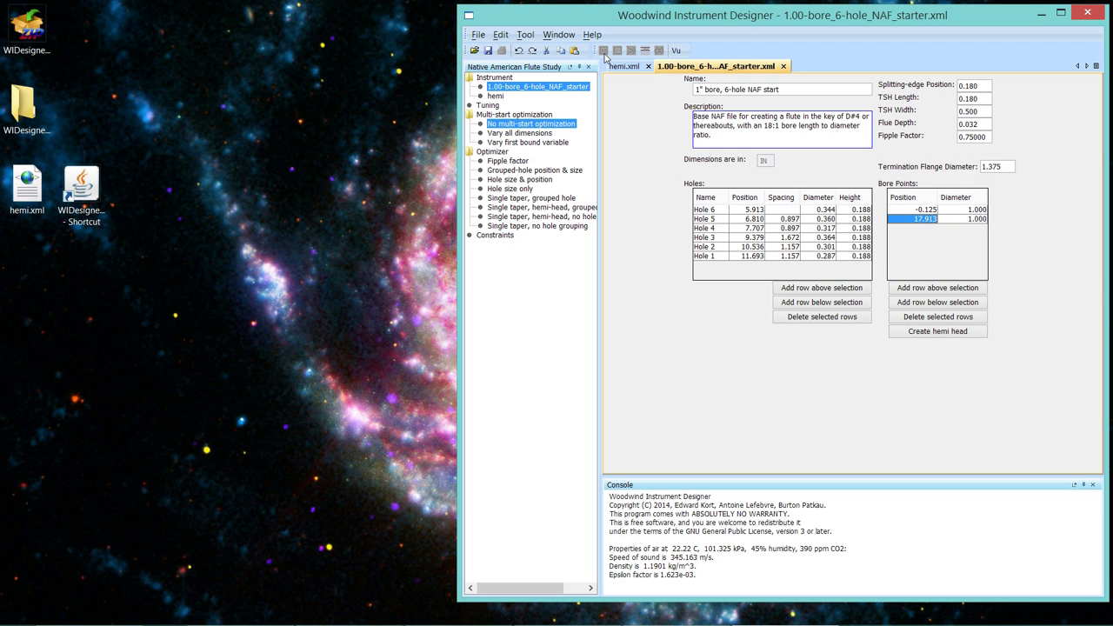
# View an enlarged sketch of the square-ended starter, then close it.
pyautogui.click(646, 50)
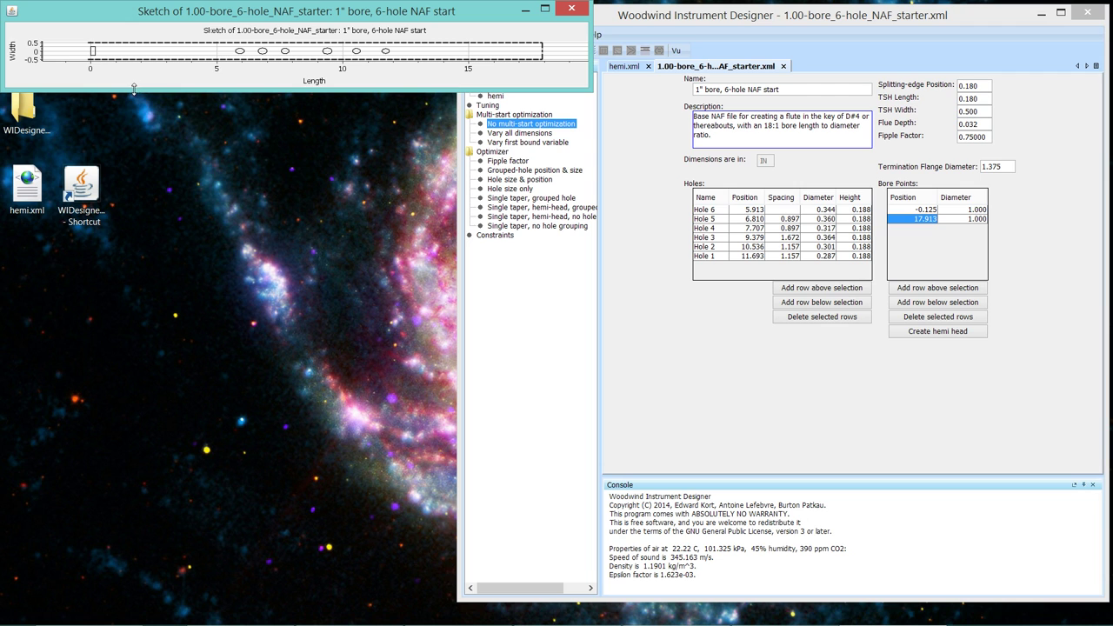
pyautogui.moveTo(134, 89); pyautogui.dragTo(144, 167)
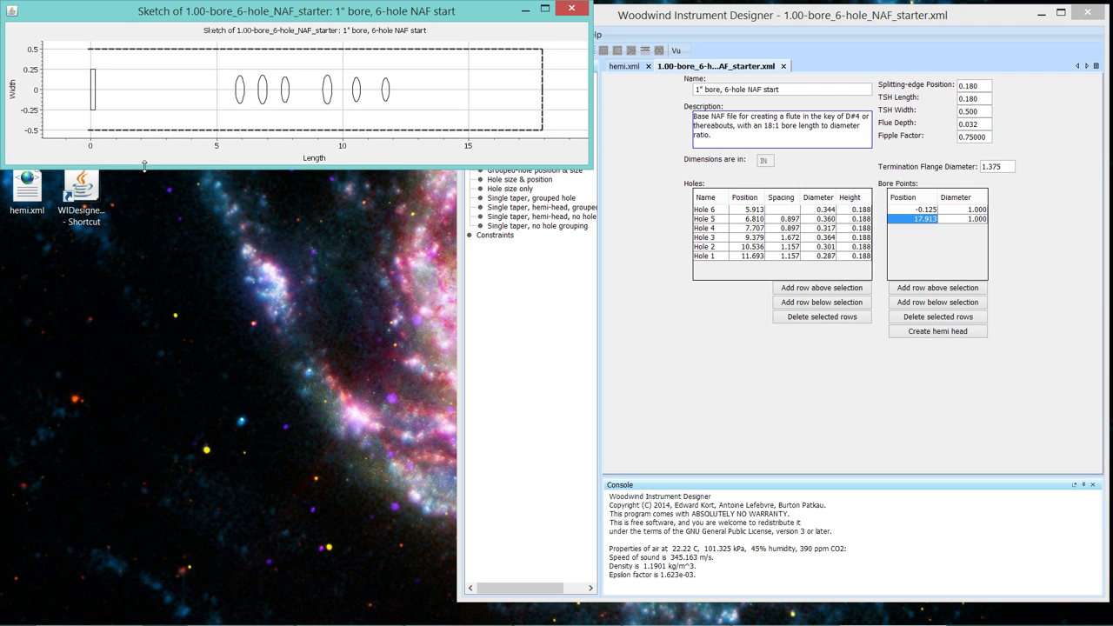
pyautogui.click(571, 9)
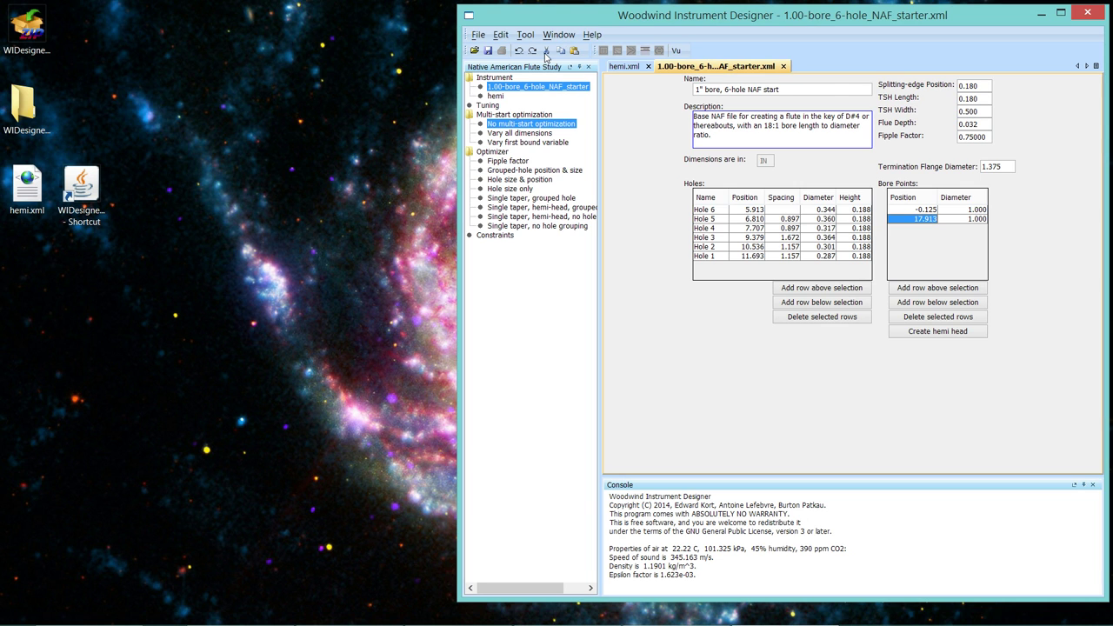
pyautogui.click(495, 95)
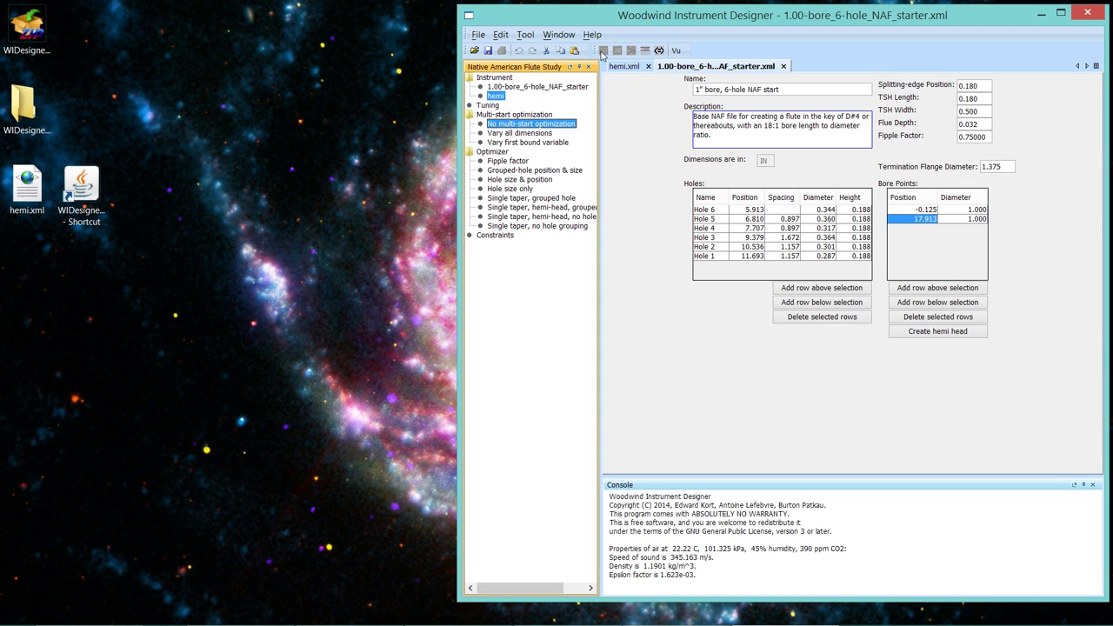
pyautogui.click(645, 51)
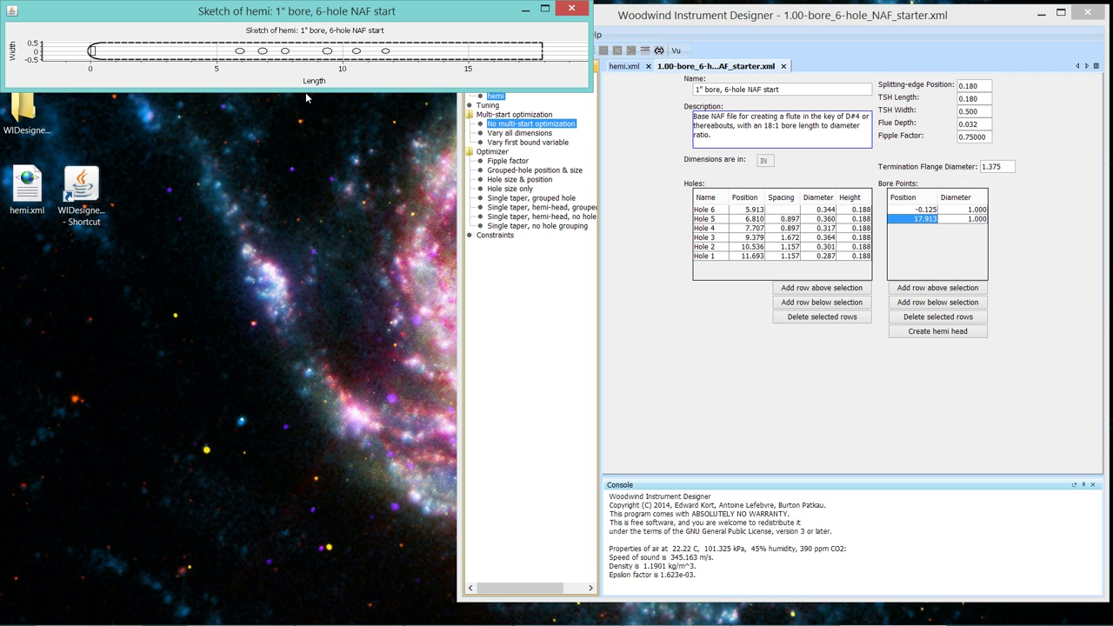
pyautogui.moveTo(305, 87); pyautogui.dragTo(315, 165)
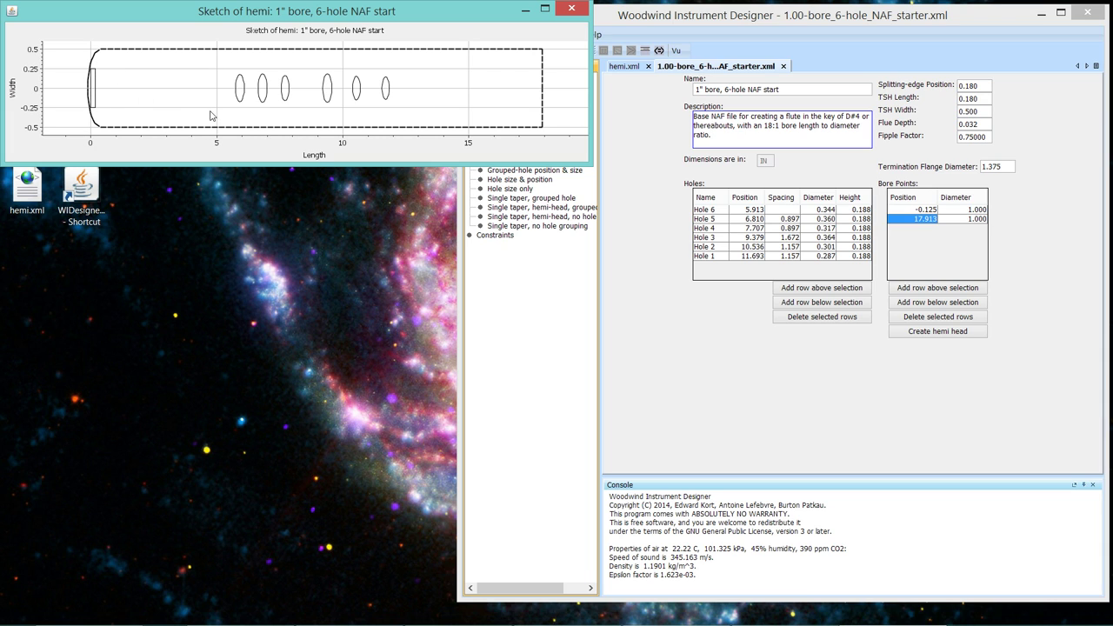
pyautogui.click(570, 9)
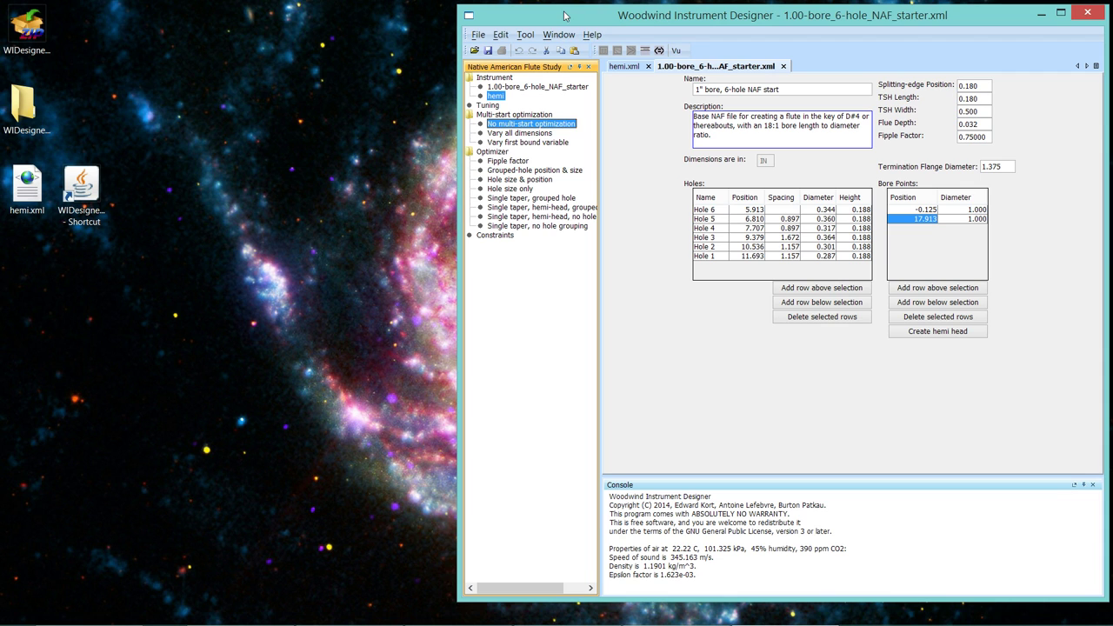
# Load the D#4_ET_6-hole_NAF_chromatic tuning, weight E5 open and E5 closed 0, and return to the starter.
pyautogui.click(487, 40)
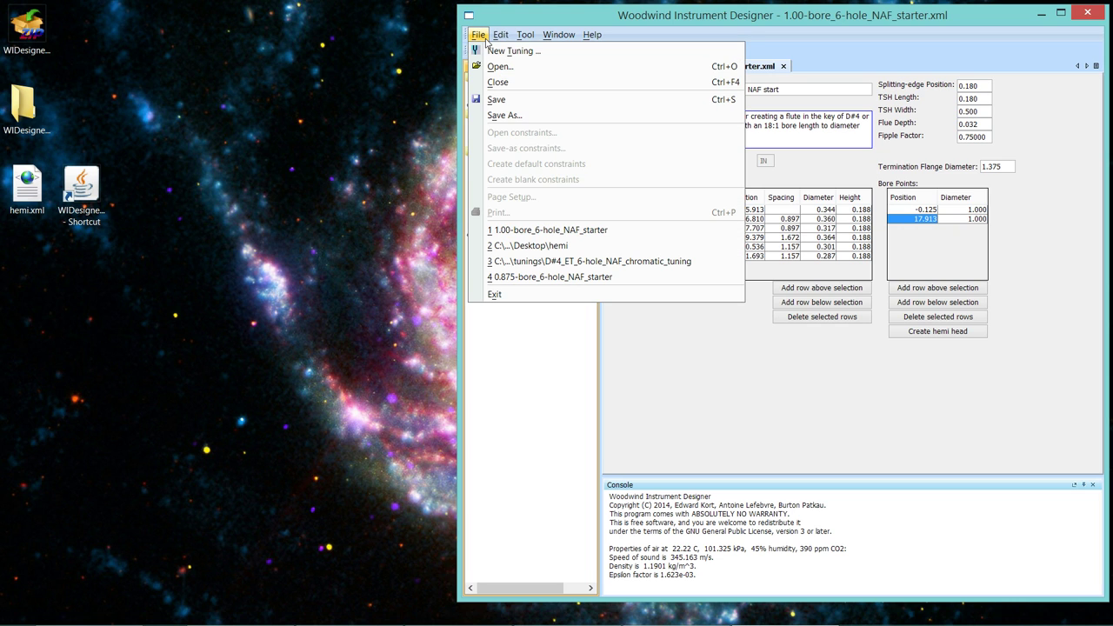
pyautogui.click(543, 261)
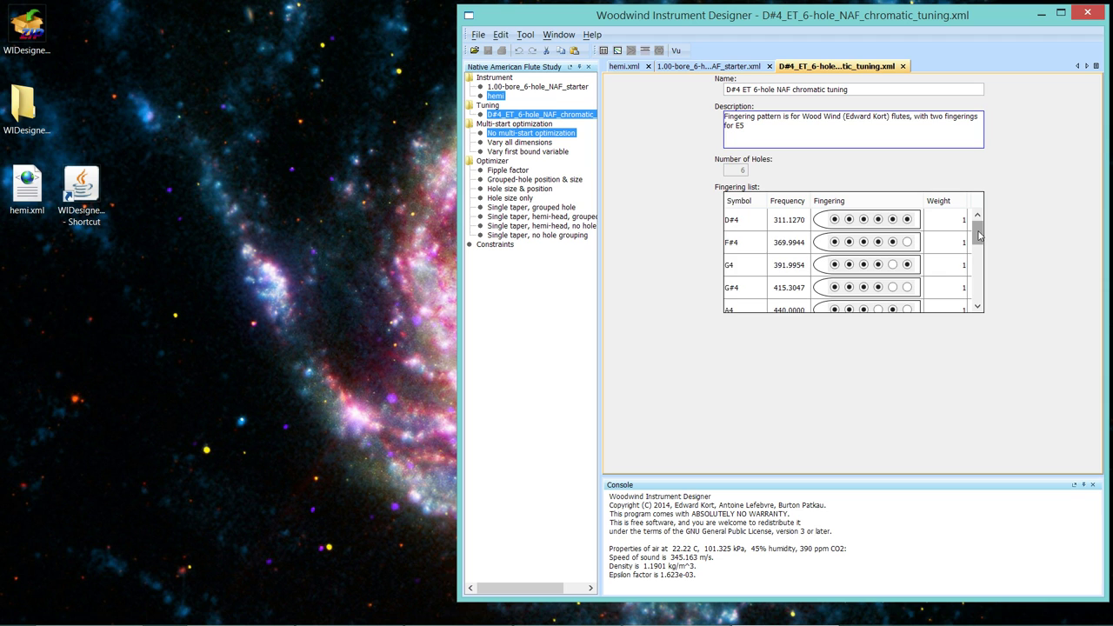
pyautogui.moveTo(978, 232); pyautogui.dragTo(986, 283)
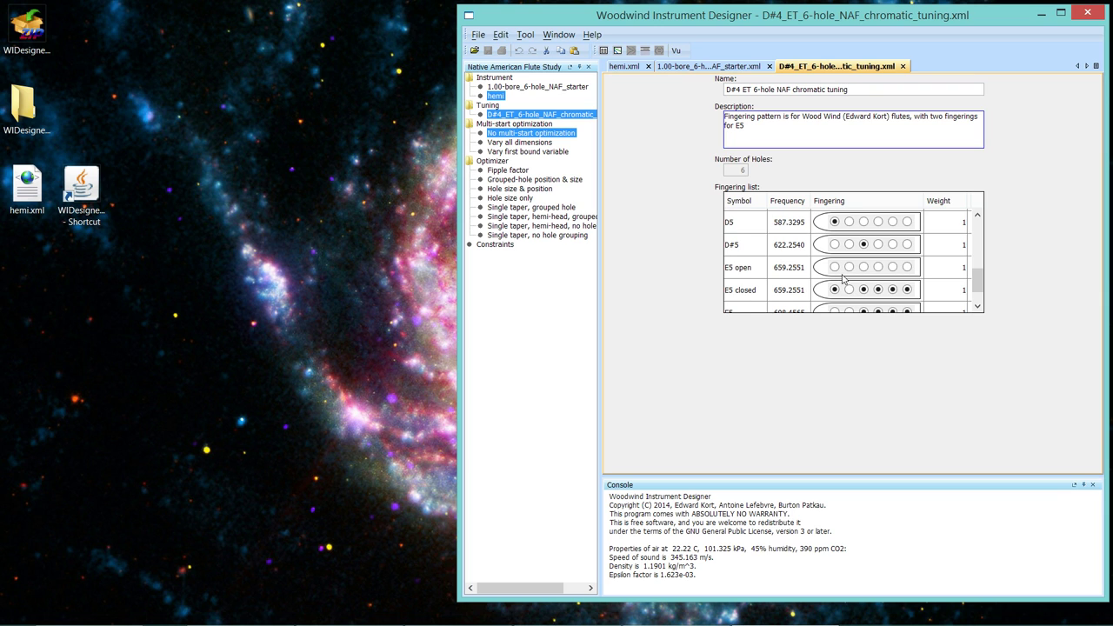
pyautogui.click(933, 274)
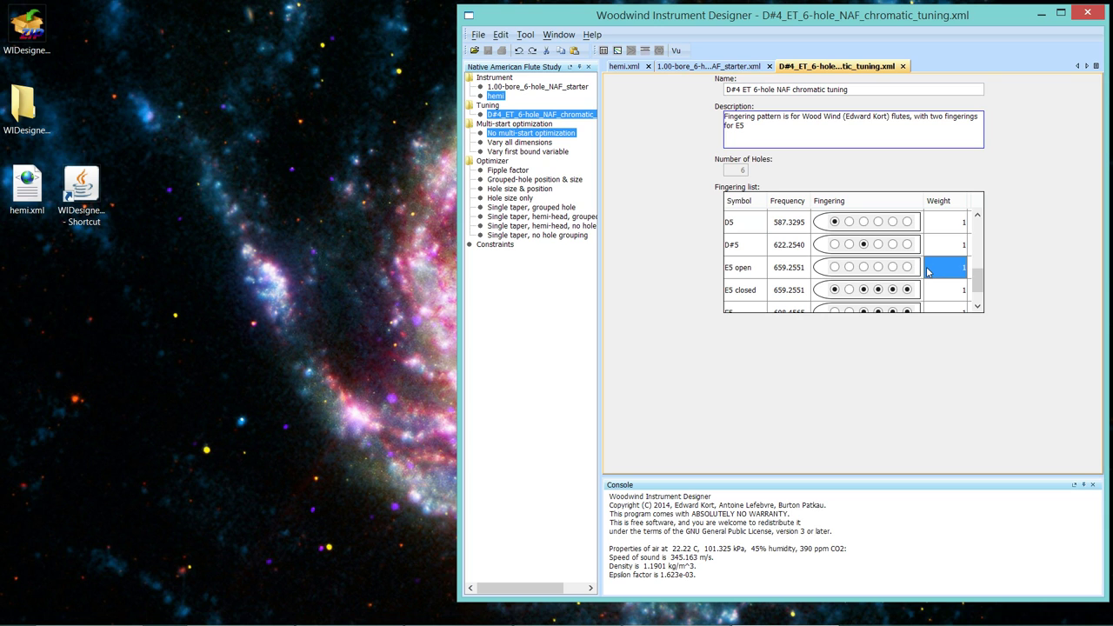
pyautogui.write('0')
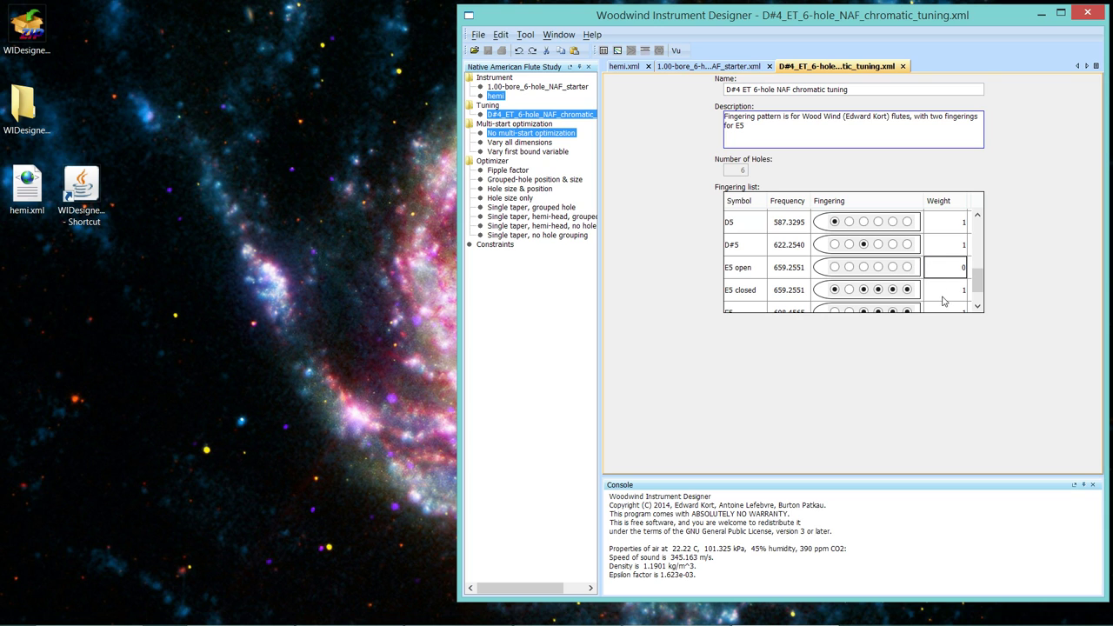
pyautogui.click(941, 296)
pyautogui.write('0')
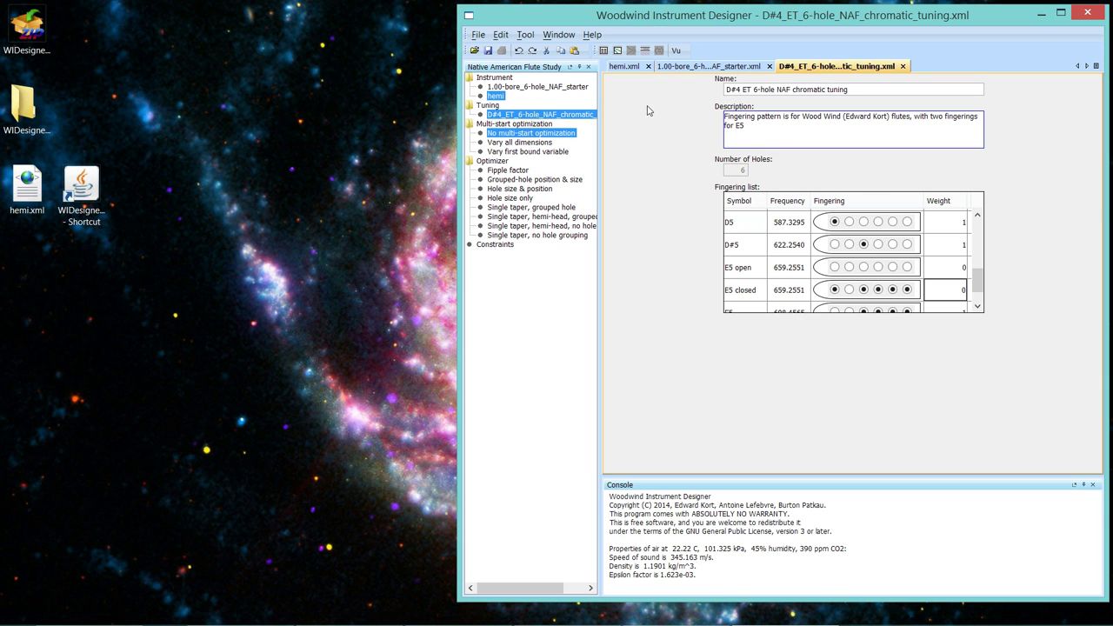
pyautogui.click(680, 67)
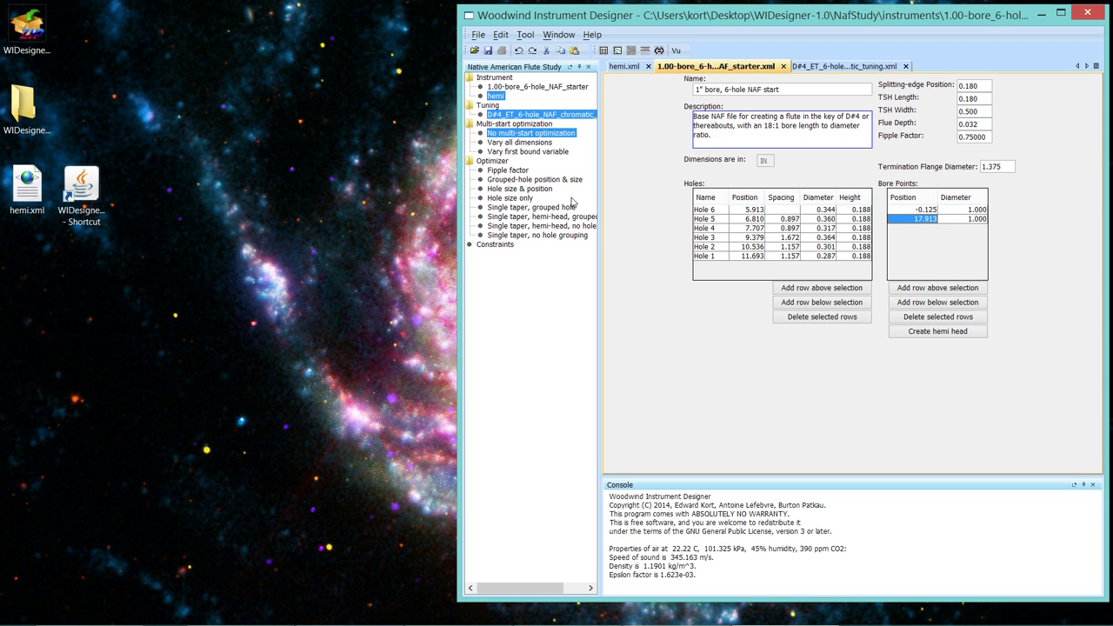
# Select the 1.00-bore starter and Grouped-hole position & size optimizer, then create default constraints.
pyautogui.click(530, 88)
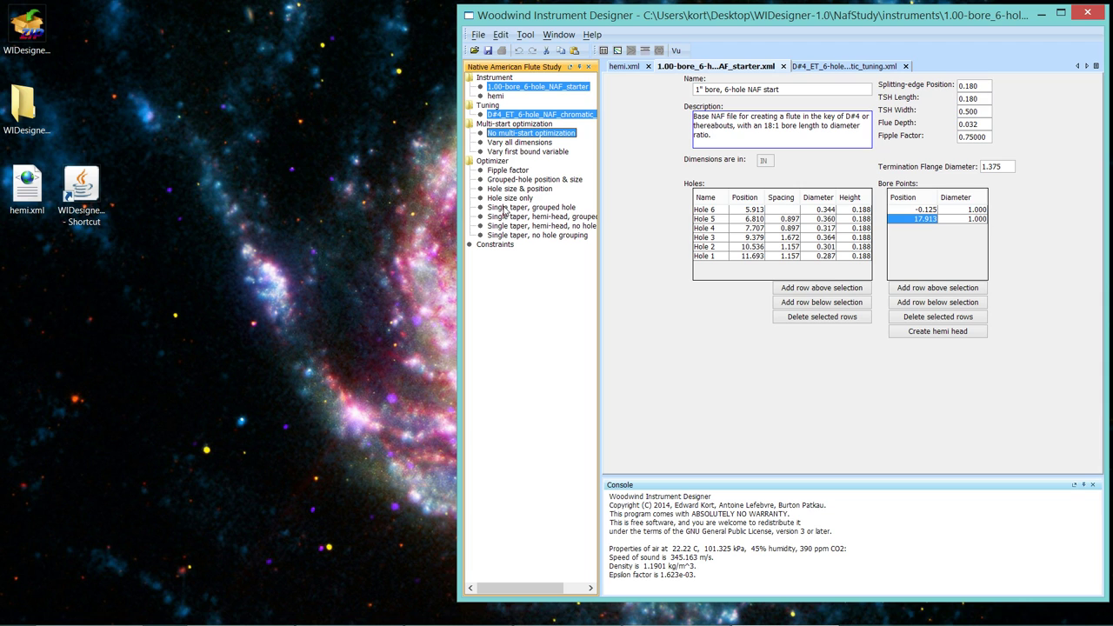
pyautogui.click(511, 180)
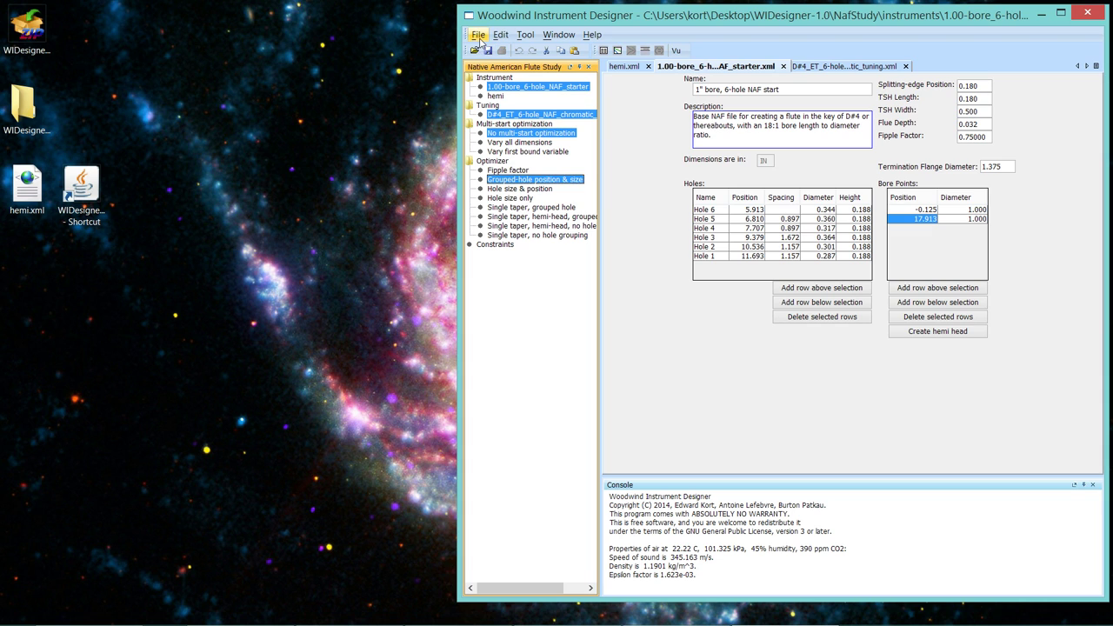
pyautogui.click(479, 36)
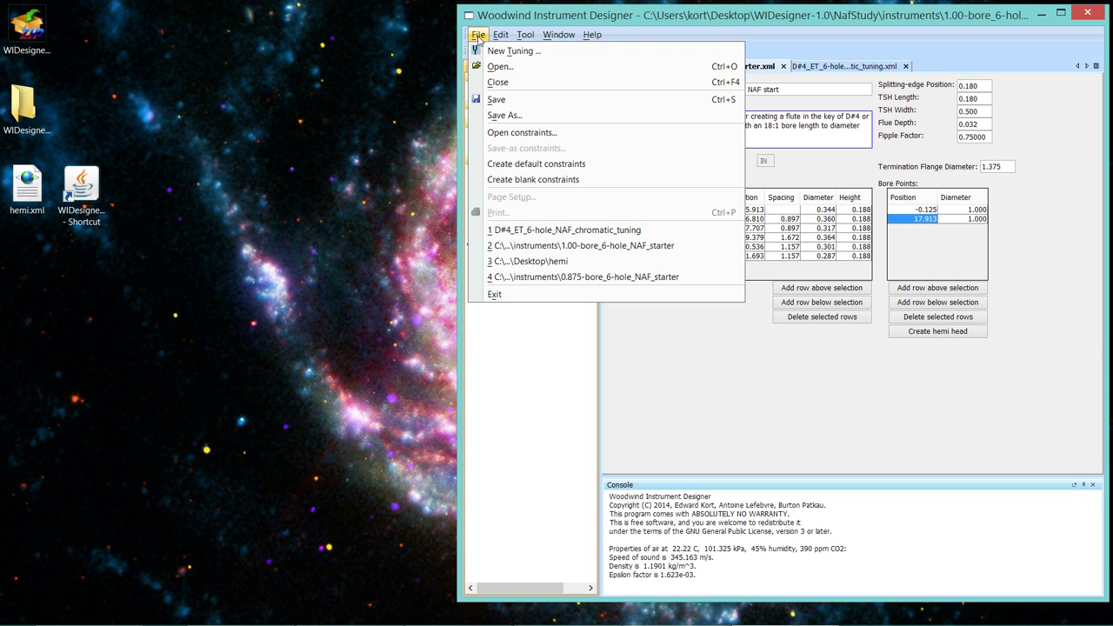
pyautogui.click(537, 165)
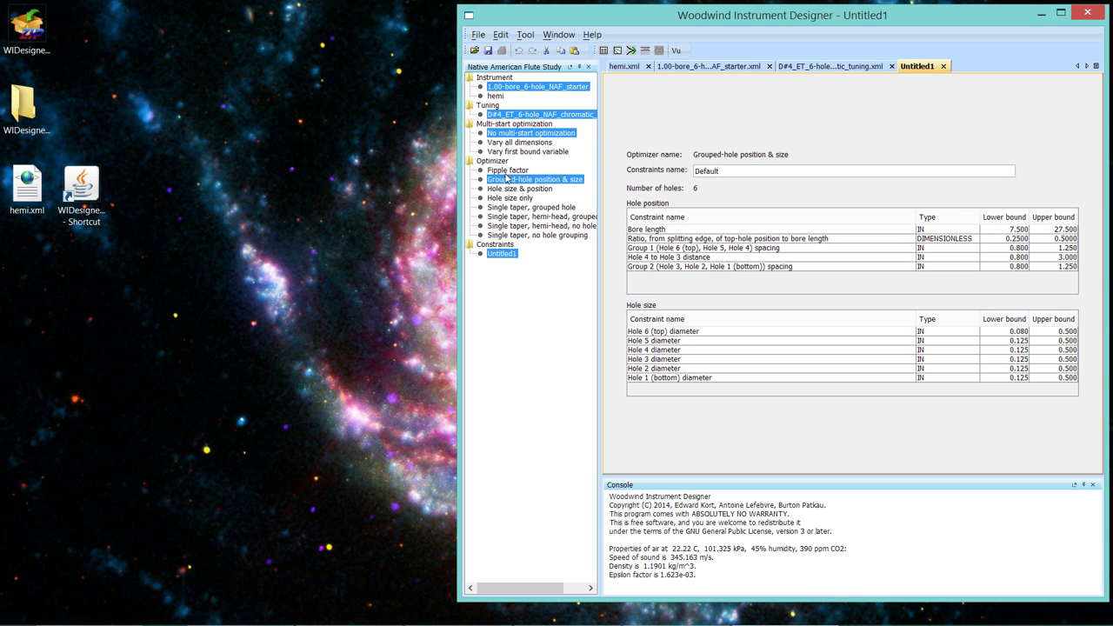
# Optimize the starter (final error 1929.19) and rename the optimized instrument square-opt.
pyautogui.click(632, 52)
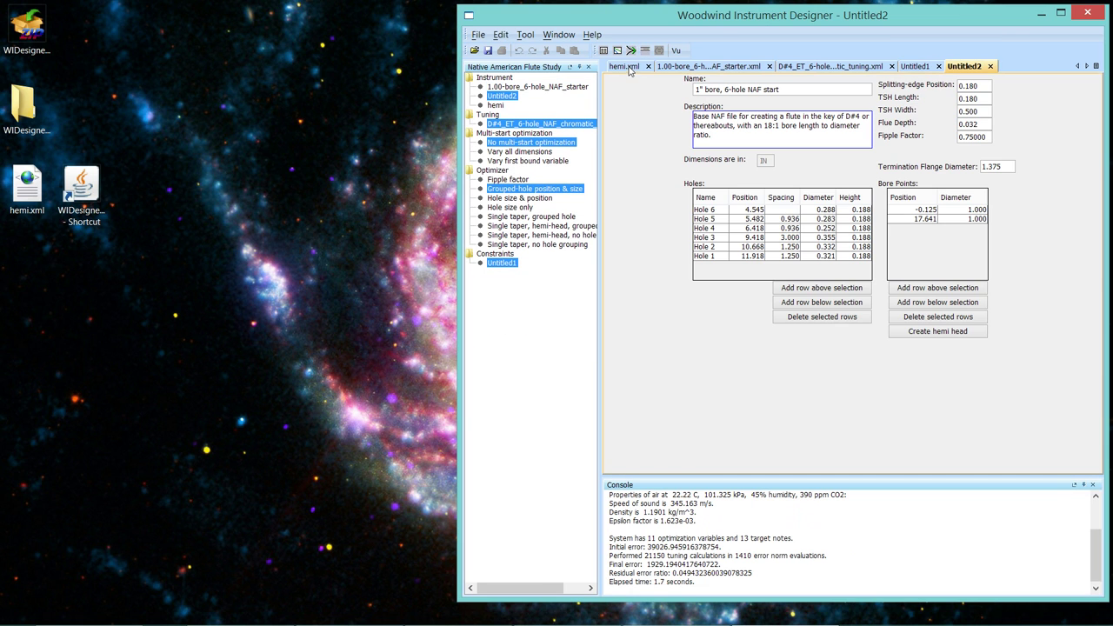
pyautogui.click(570, 34)
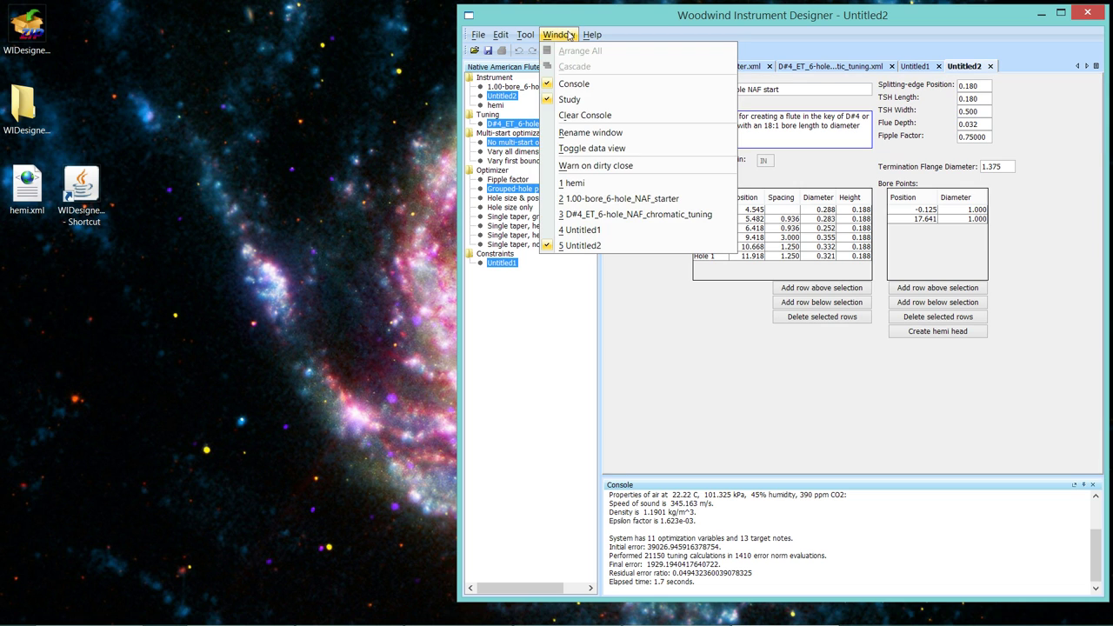
pyautogui.click(589, 133)
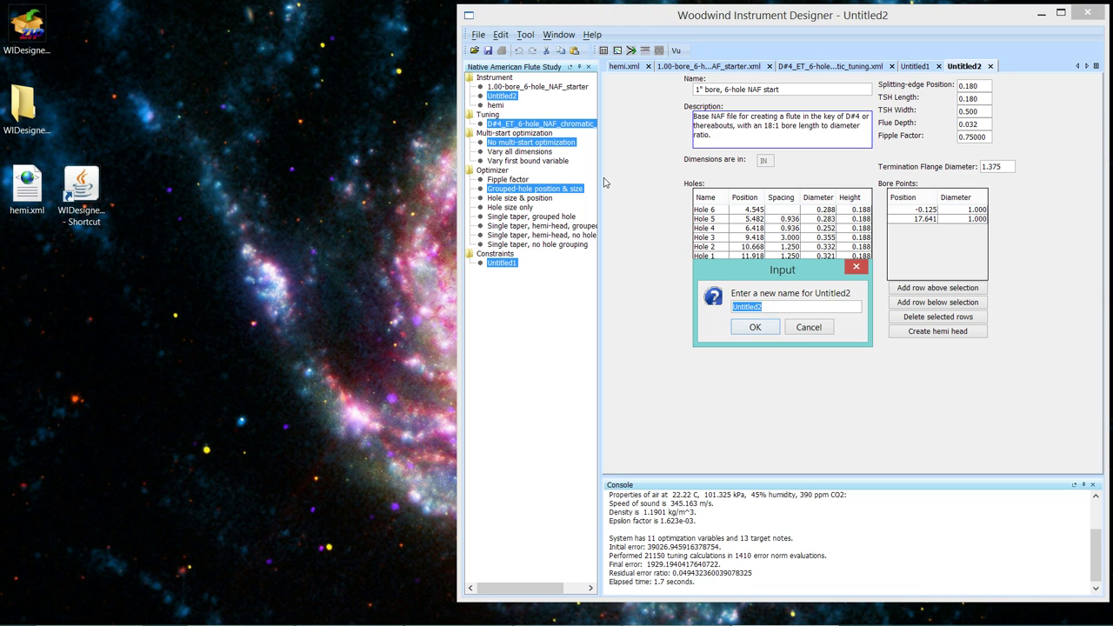
pyautogui.write('s')
pyautogui.write('quare-opt')
pyautogui.press('Return')
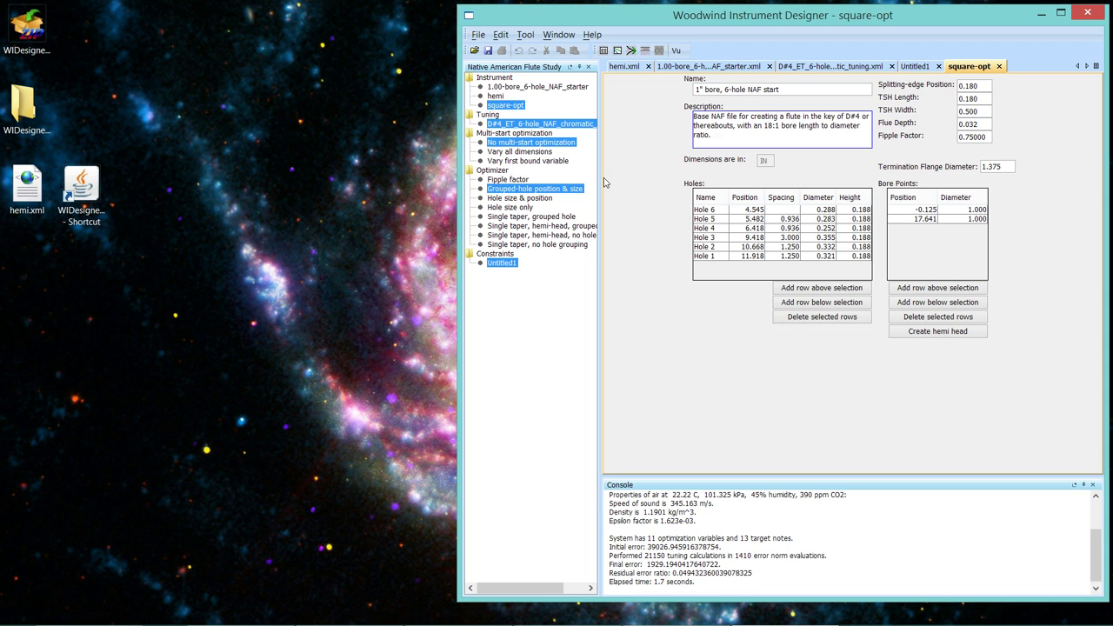
# Optimize the hemi instrument (final error 778.886) and rename the resulting Untitled2 to hemi-opt.
pyautogui.click(497, 96)
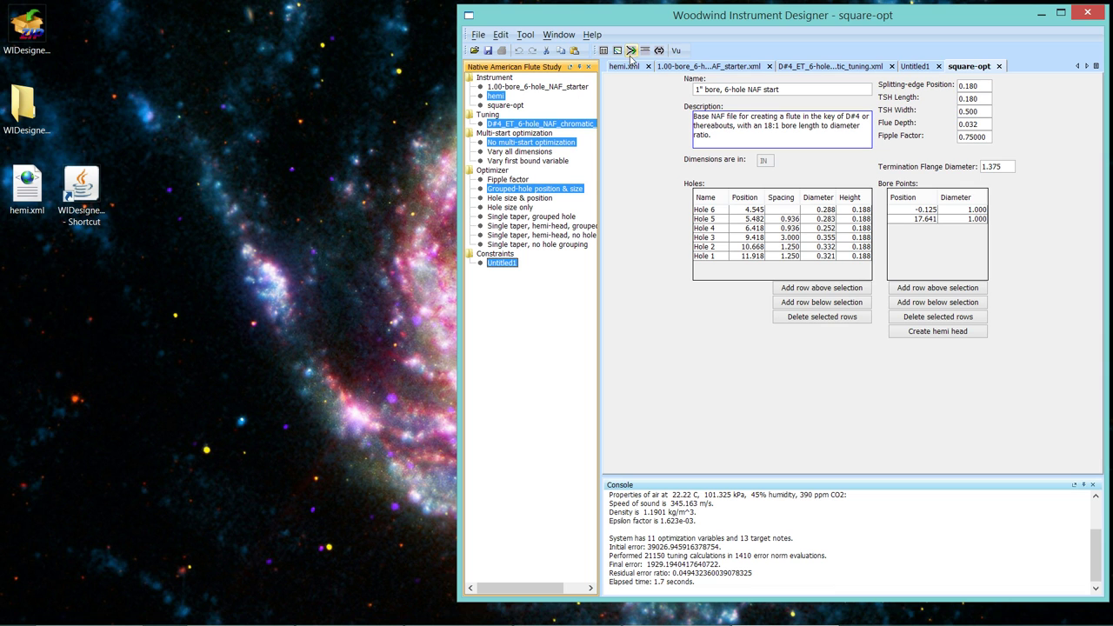
pyautogui.click(631, 51)
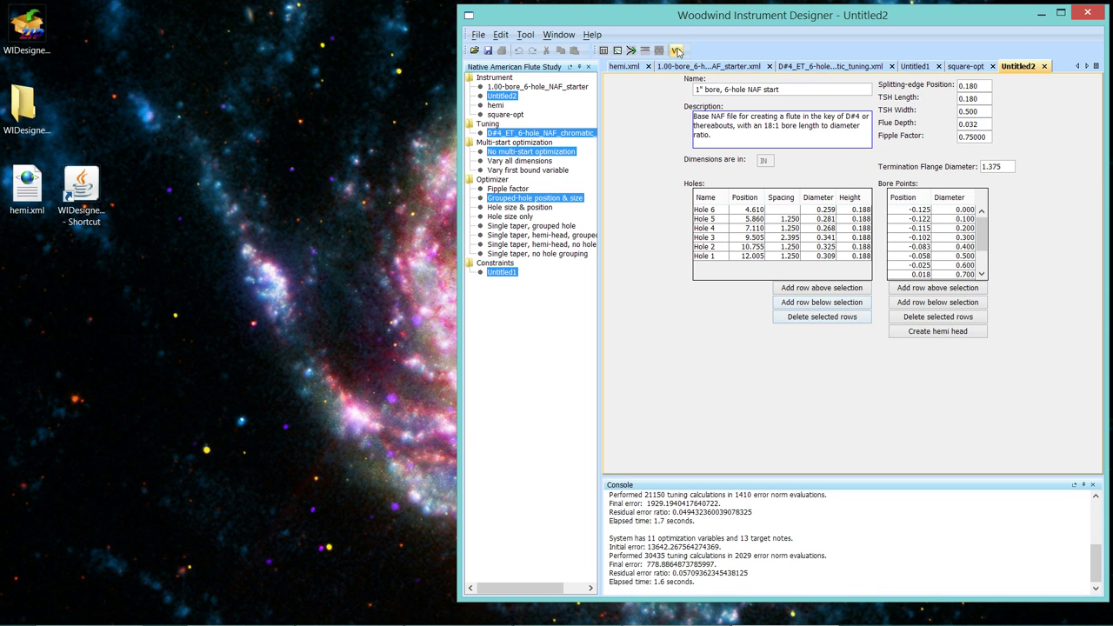
pyautogui.click(552, 36)
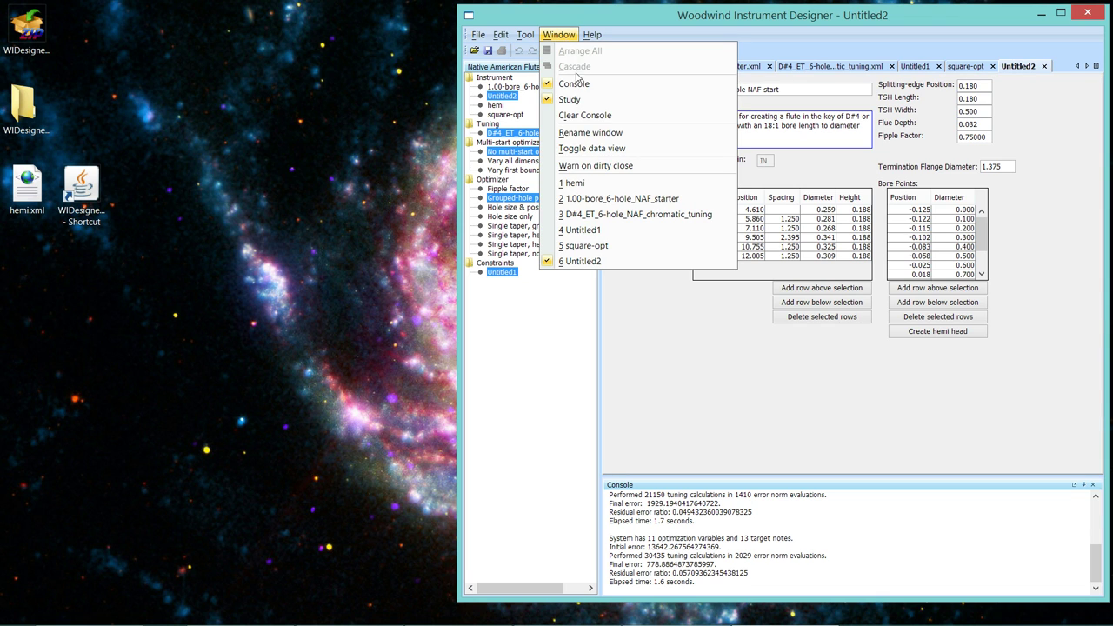
pyautogui.click(590, 133)
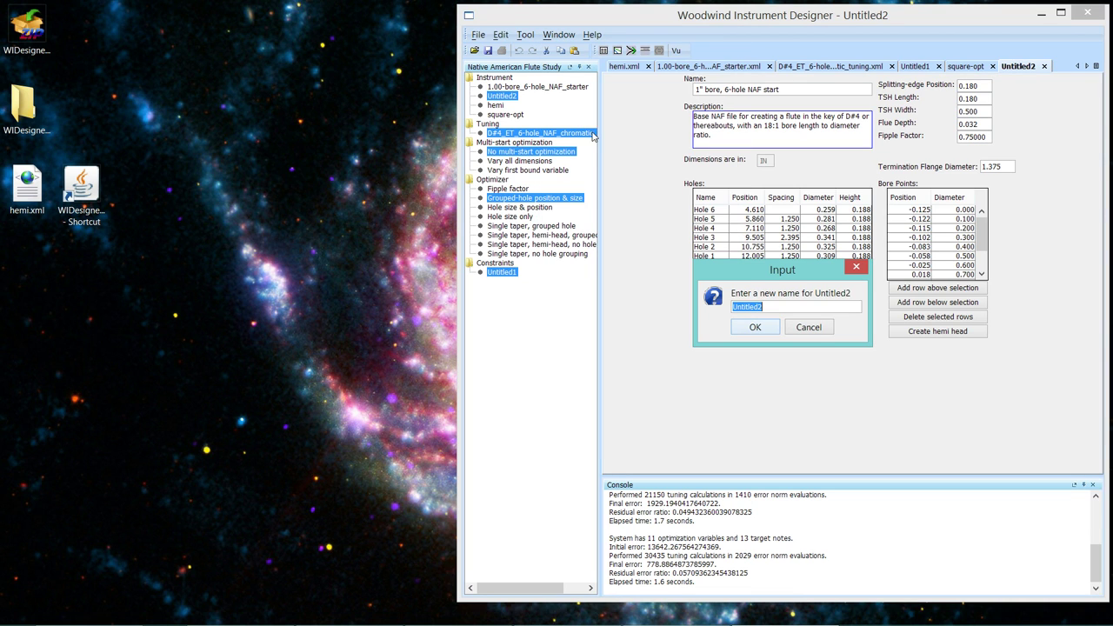
pyautogui.write('hemi-opt')
pyautogui.press('Return')
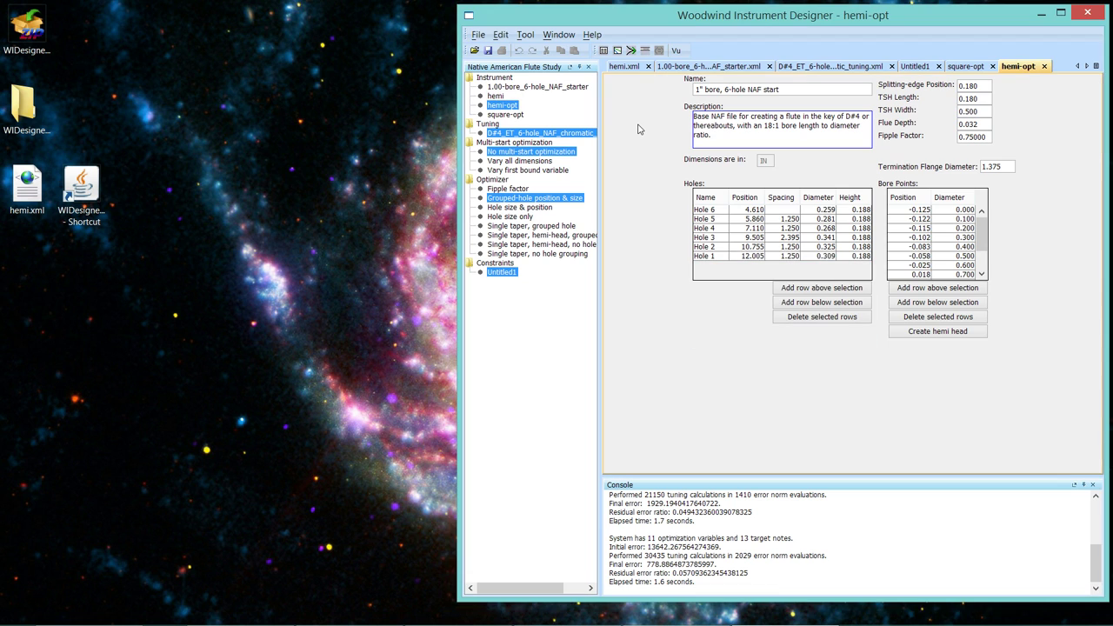
pyautogui.click(498, 116)
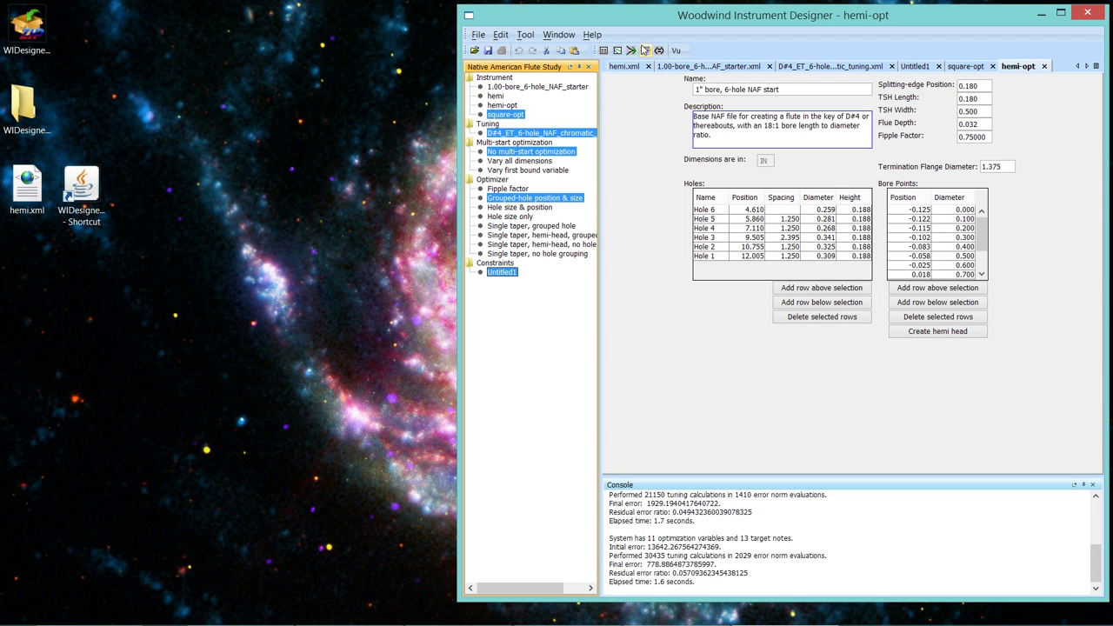
pyautogui.click(647, 50)
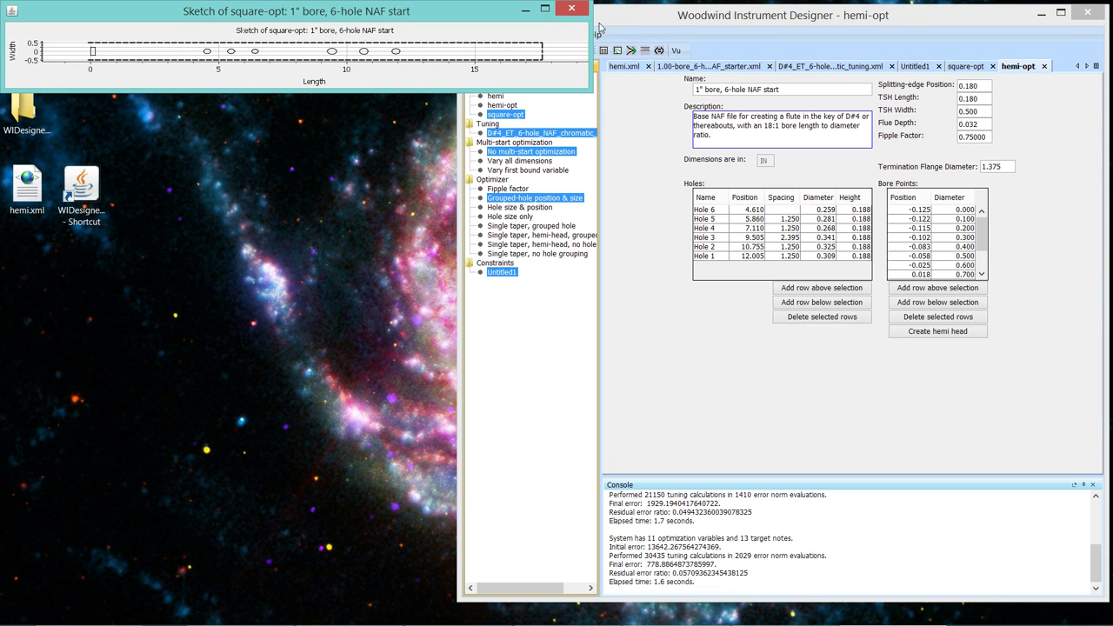
pyautogui.click(571, 9)
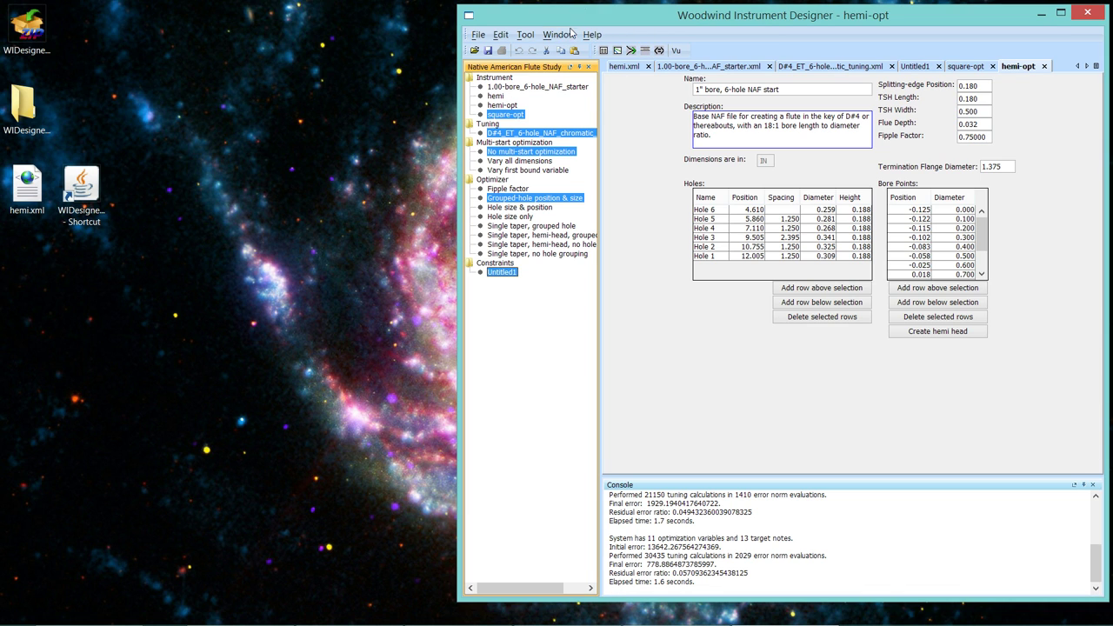
pyautogui.click(512, 106)
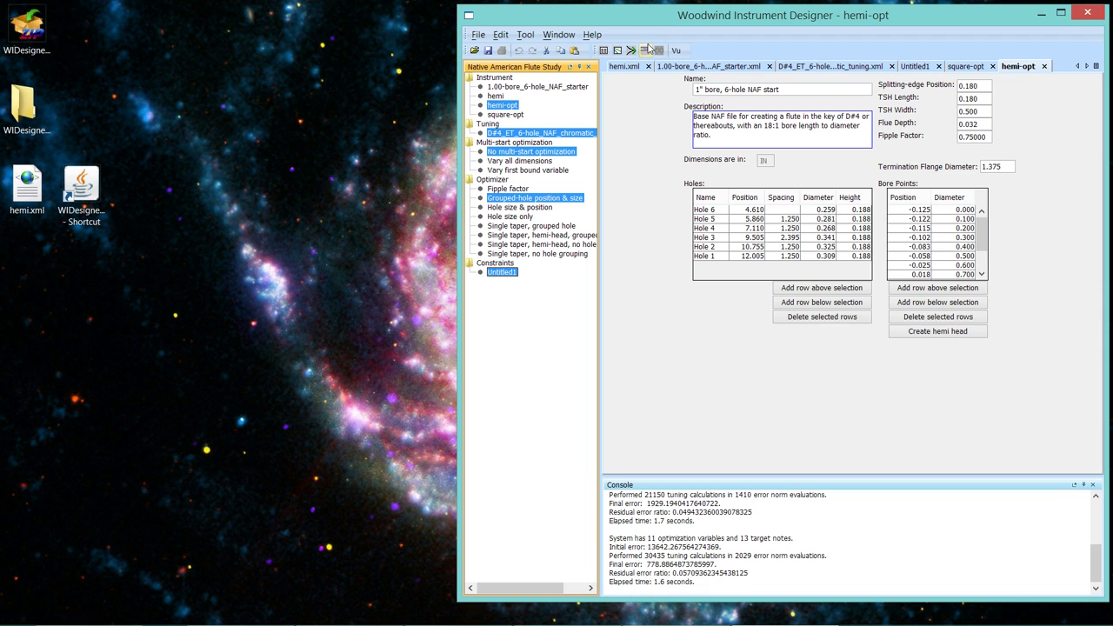
pyautogui.click(648, 51)
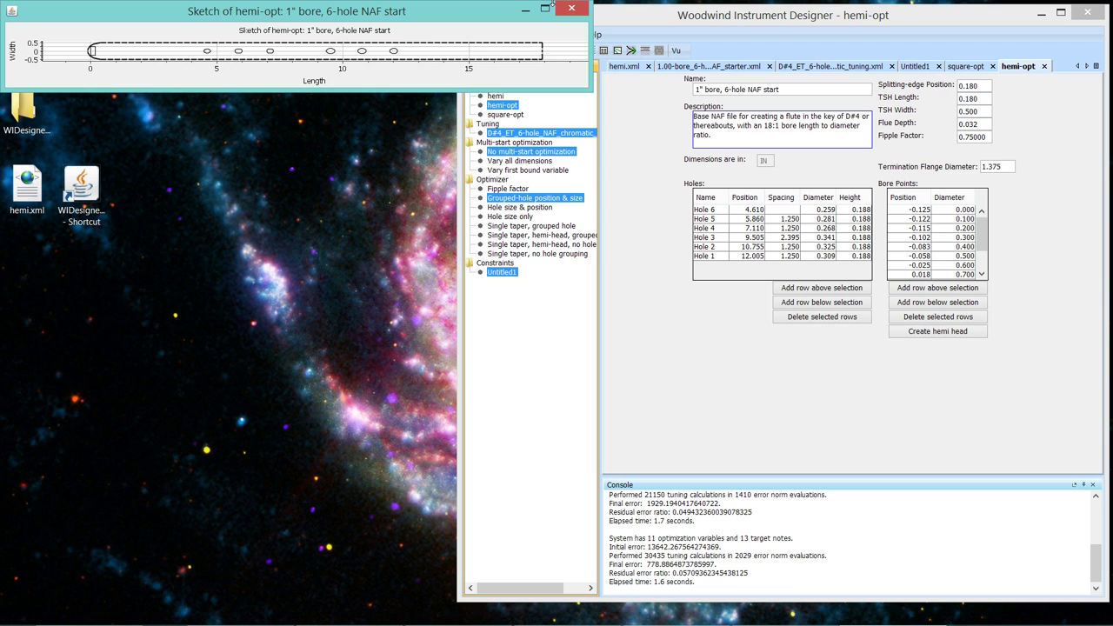
pyautogui.click(572, 8)
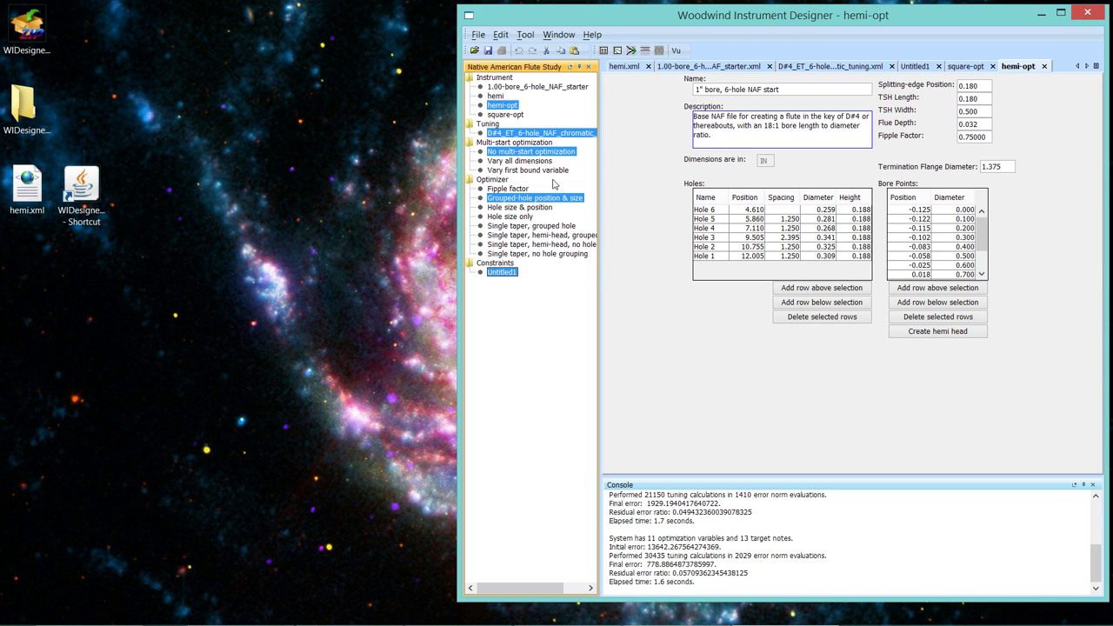
pyautogui.click(505, 115)
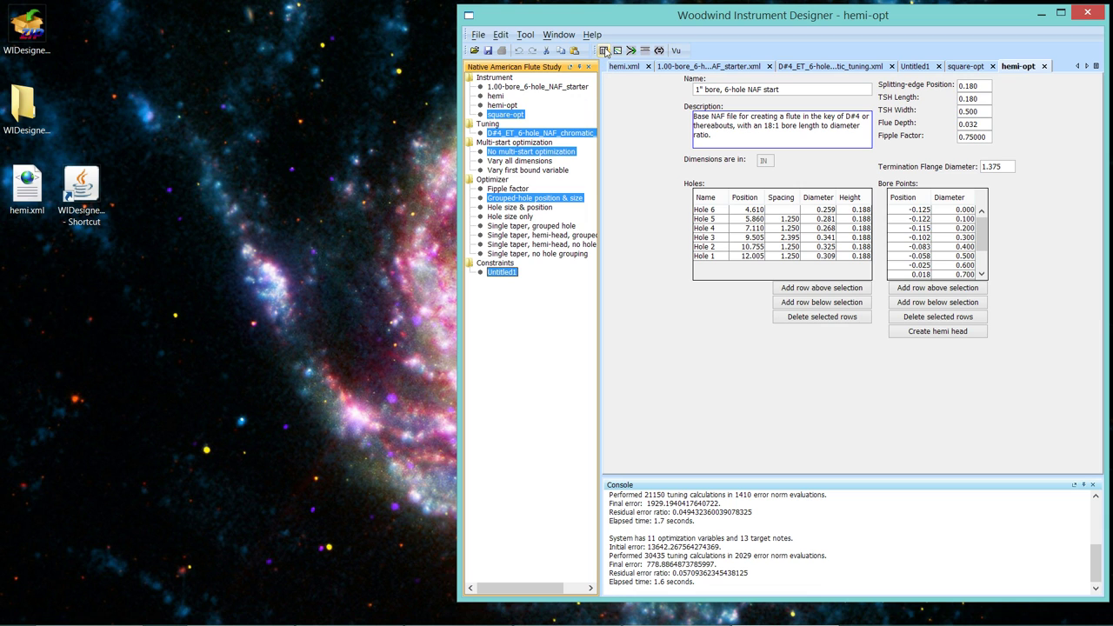
pyautogui.click(604, 51)
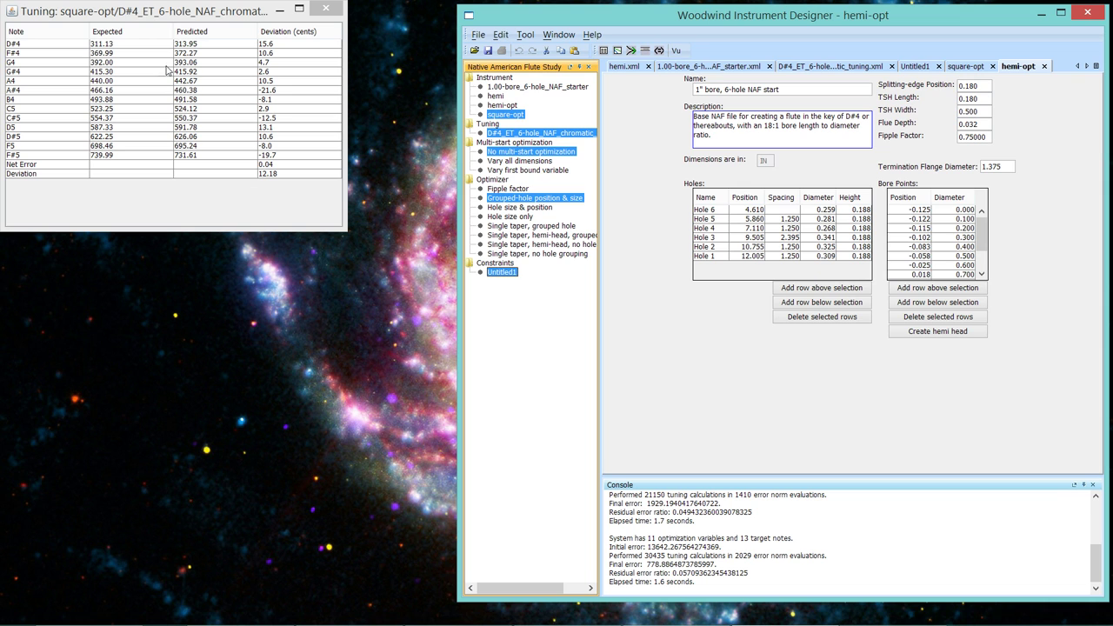
pyautogui.moveTo(185, 12); pyautogui.dragTo(280, 189)
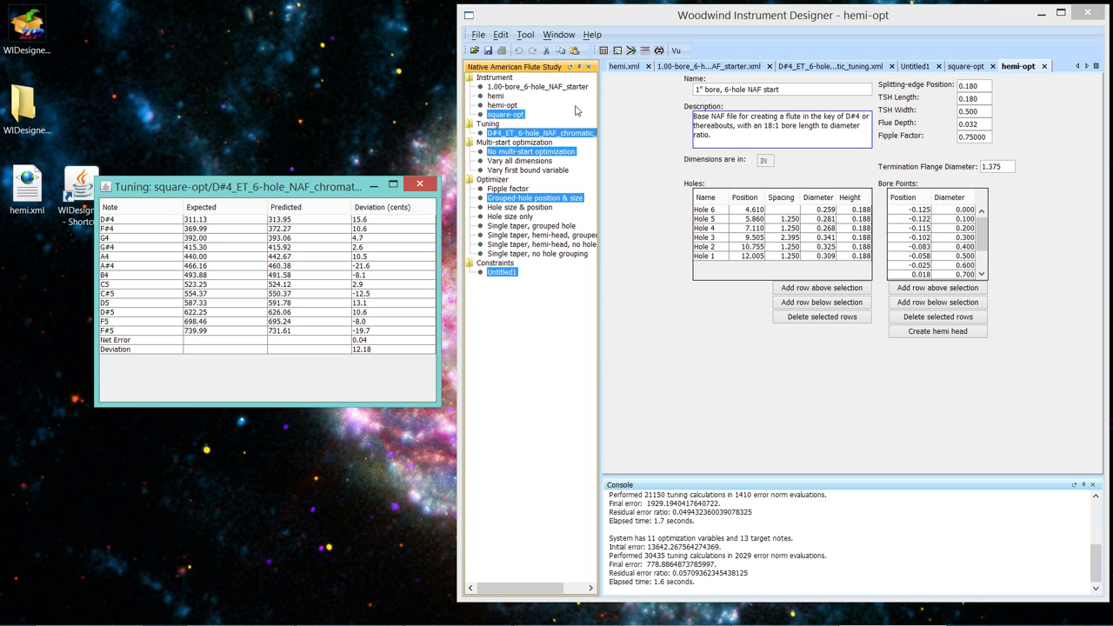
pyautogui.click(522, 107)
pyautogui.click(509, 105)
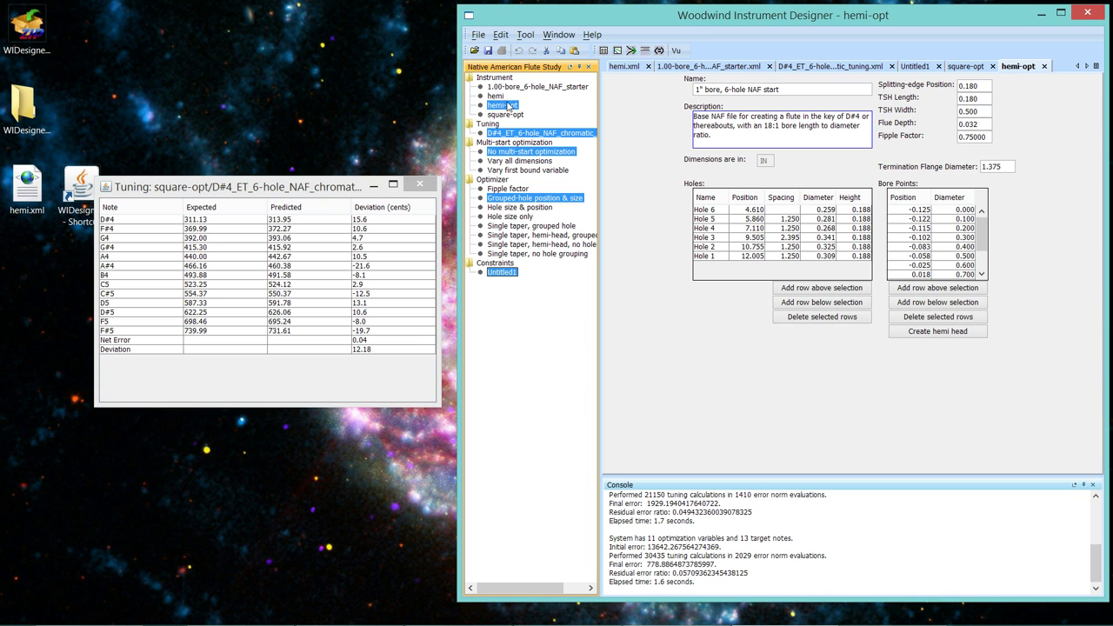
pyautogui.click(603, 51)
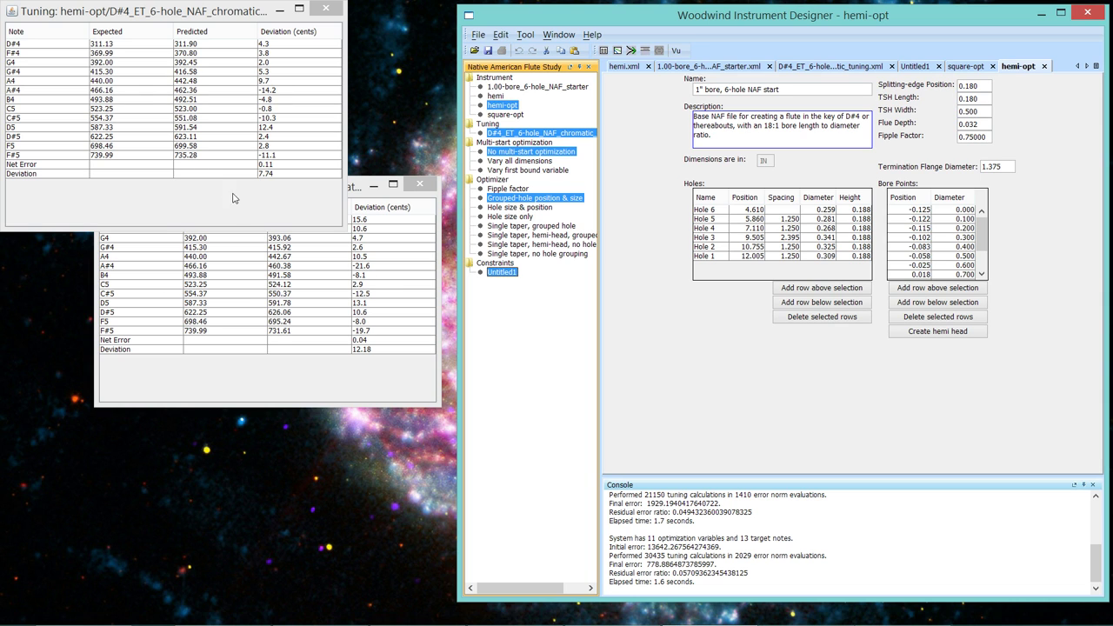
pyautogui.click(329, 7)
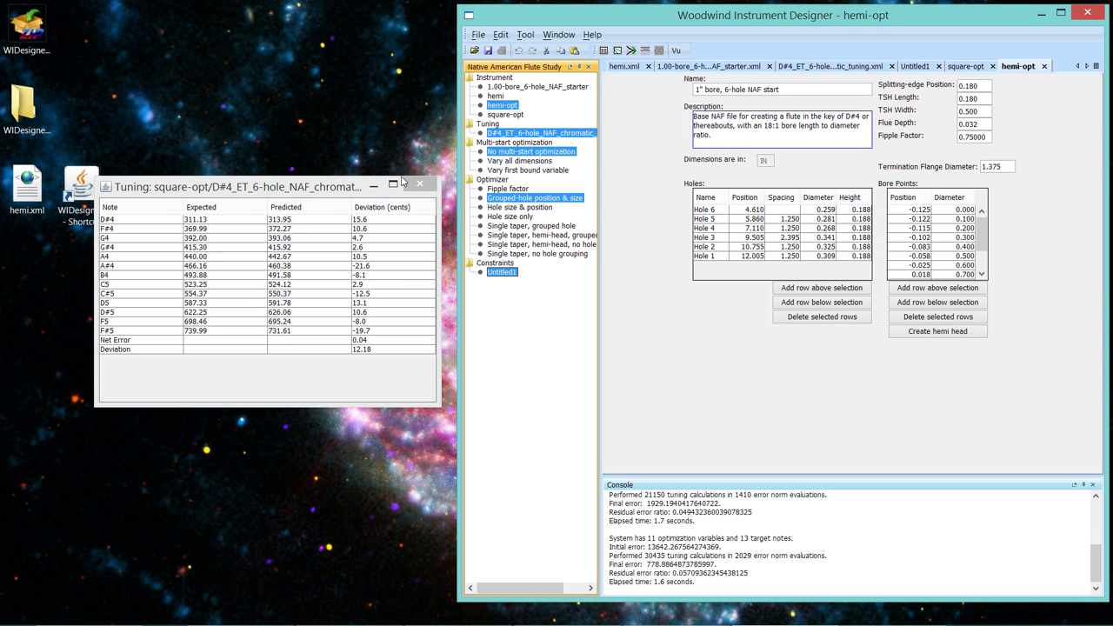
# Close the square-opt tuning table, then sketch the hemi instrument's bore and six holes.
pyautogui.click(421, 185)
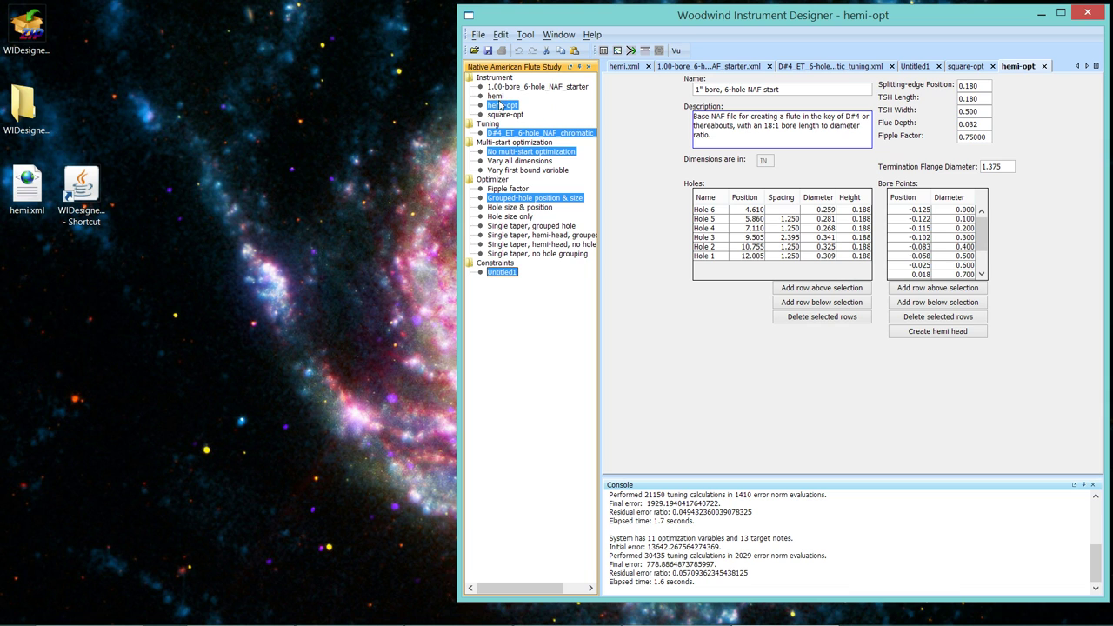
pyautogui.click(497, 96)
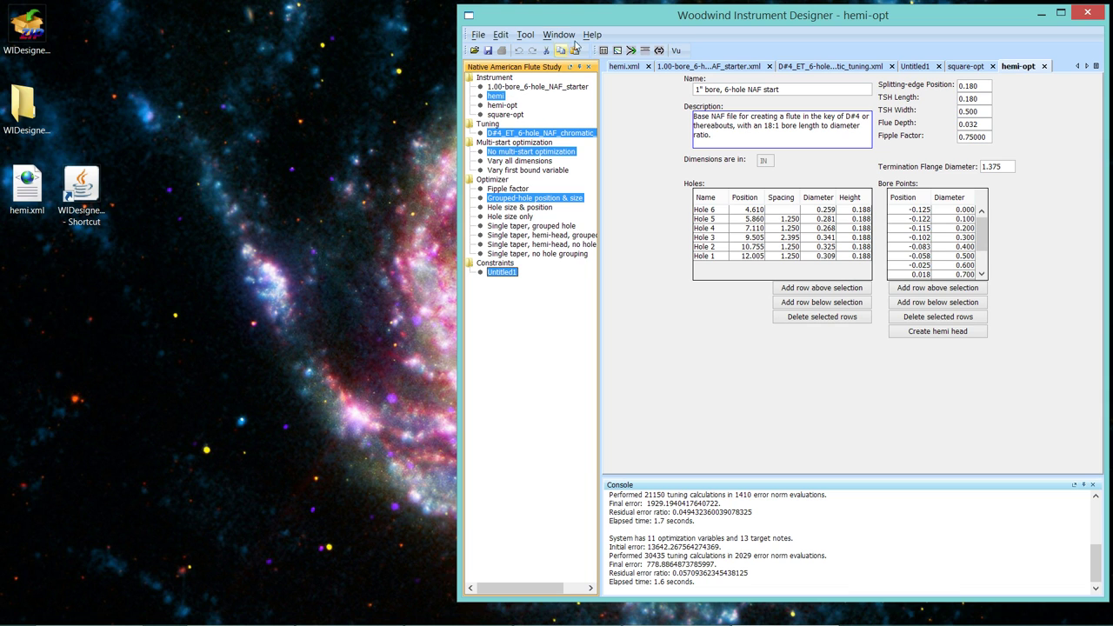
pyautogui.click(646, 52)
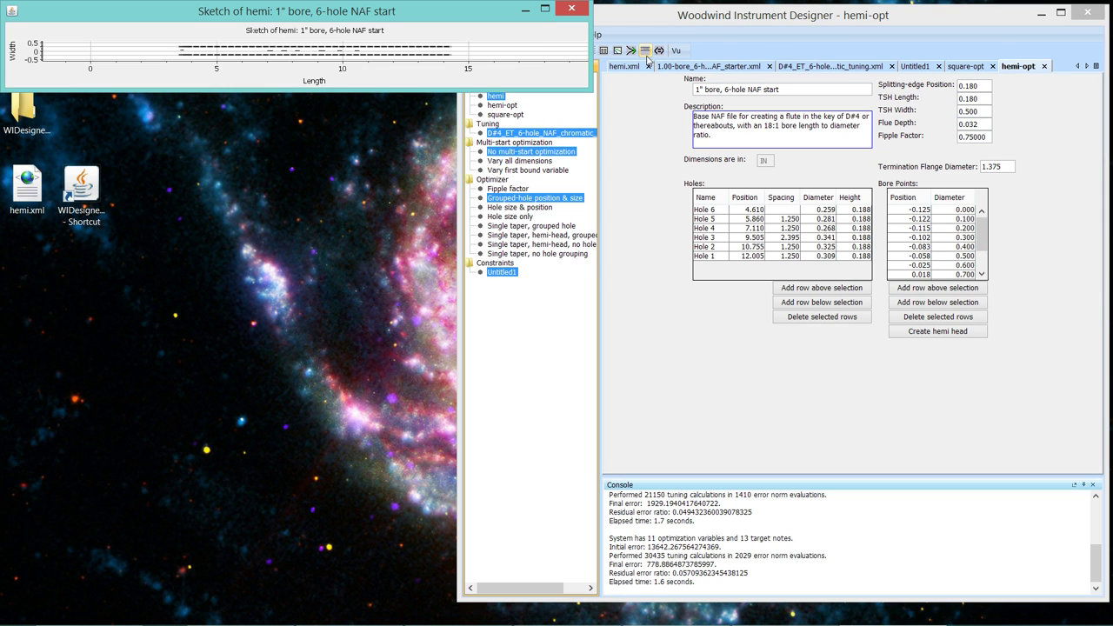
# Close the hemi sketch and create default Single taper, grouped hole constraints (Untitled2).
pyautogui.click(571, 10)
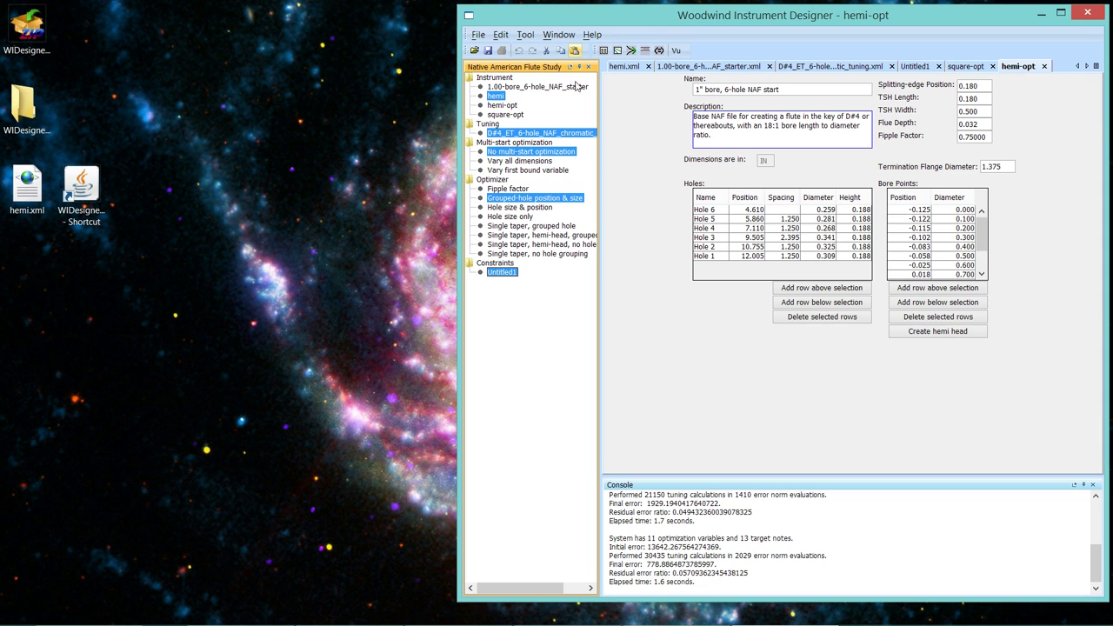
pyautogui.click(522, 226)
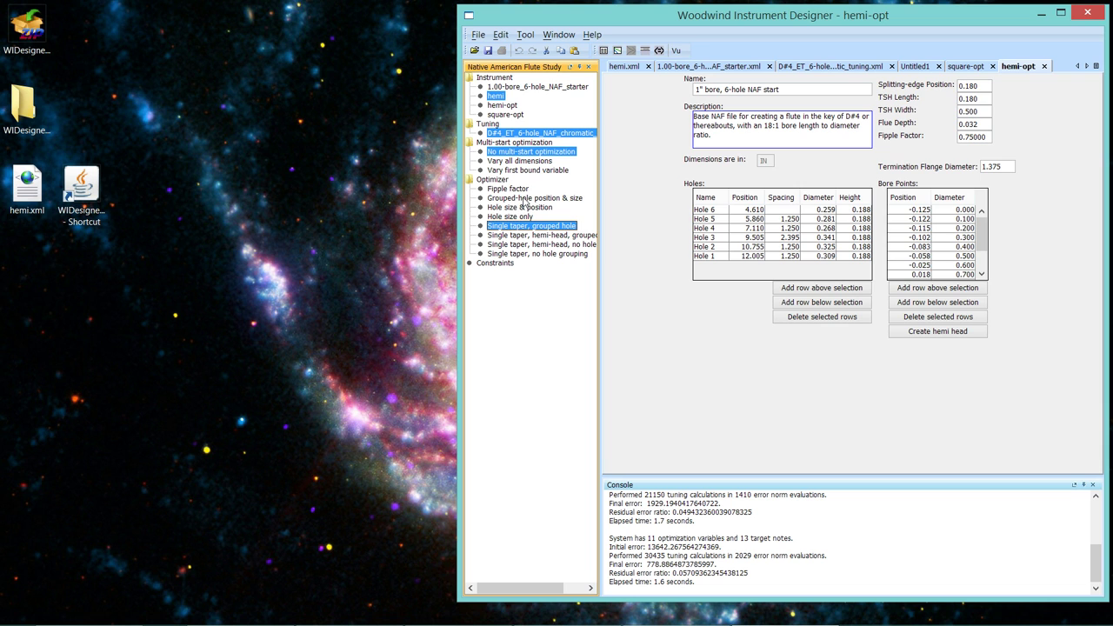
pyautogui.moveTo(522, 205)
pyautogui.click(483, 35)
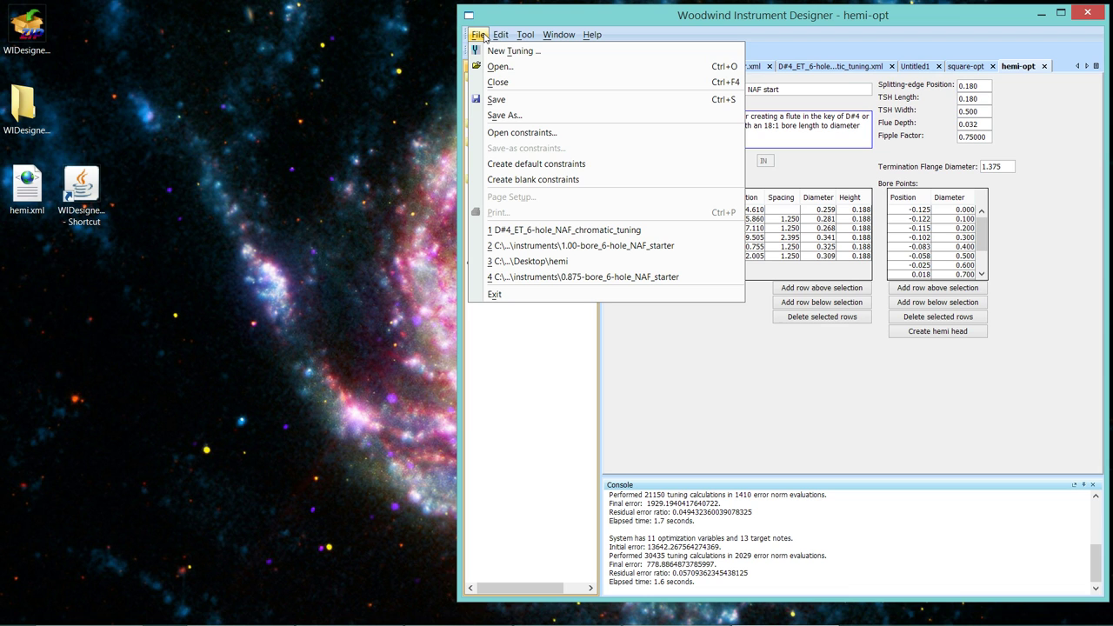
pyautogui.click(533, 167)
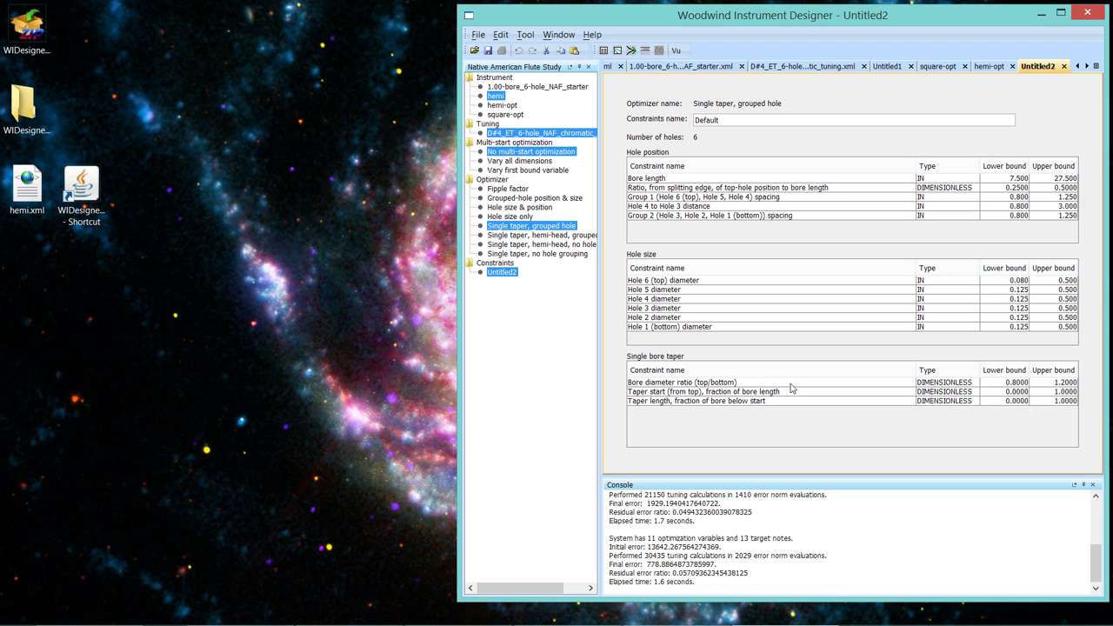
# Optimize the hemi instrument, producing Untitled3 with final error 116.594 and bore 0.800–1.000.
pyautogui.click(633, 51)
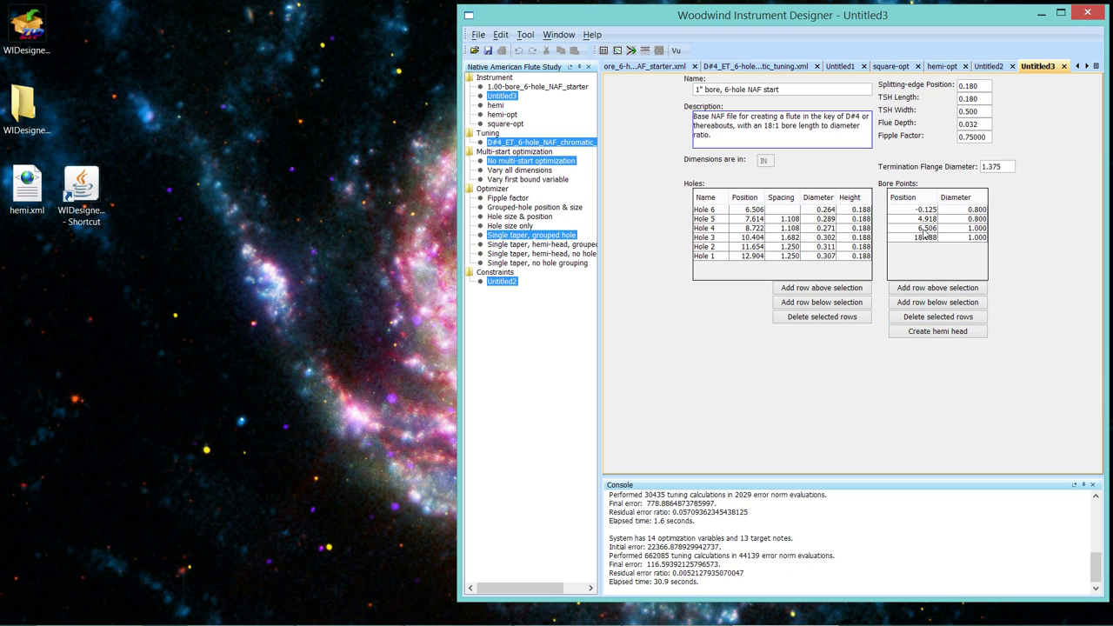
# Sketch Untitled3, then make its sketch window taller and move it toward mid-screen.
pyautogui.click(644, 50)
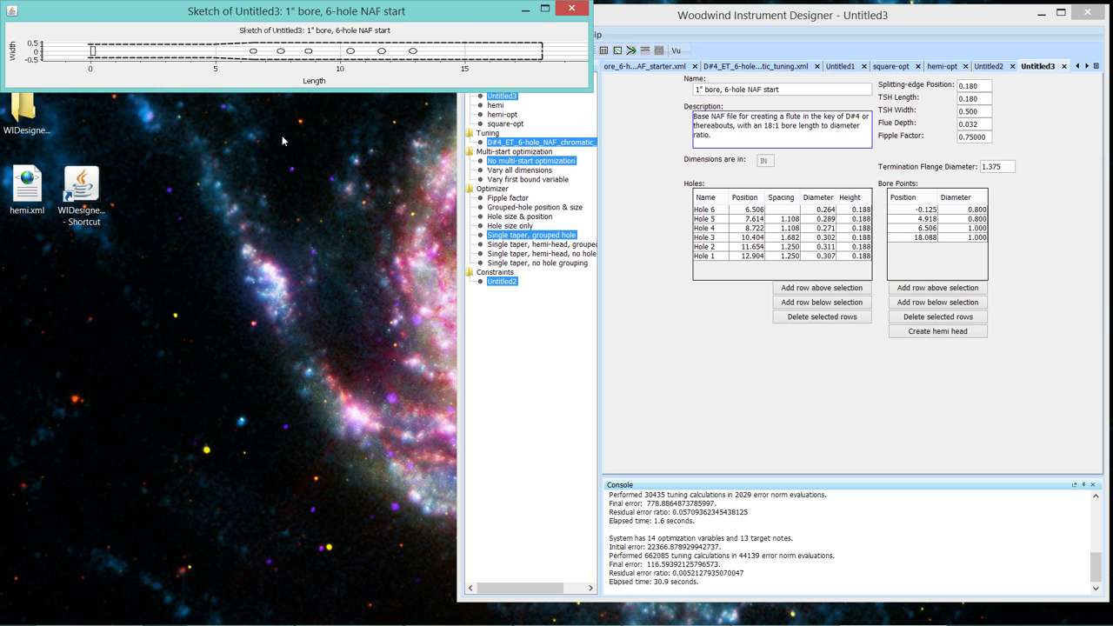
pyautogui.click(502, 317)
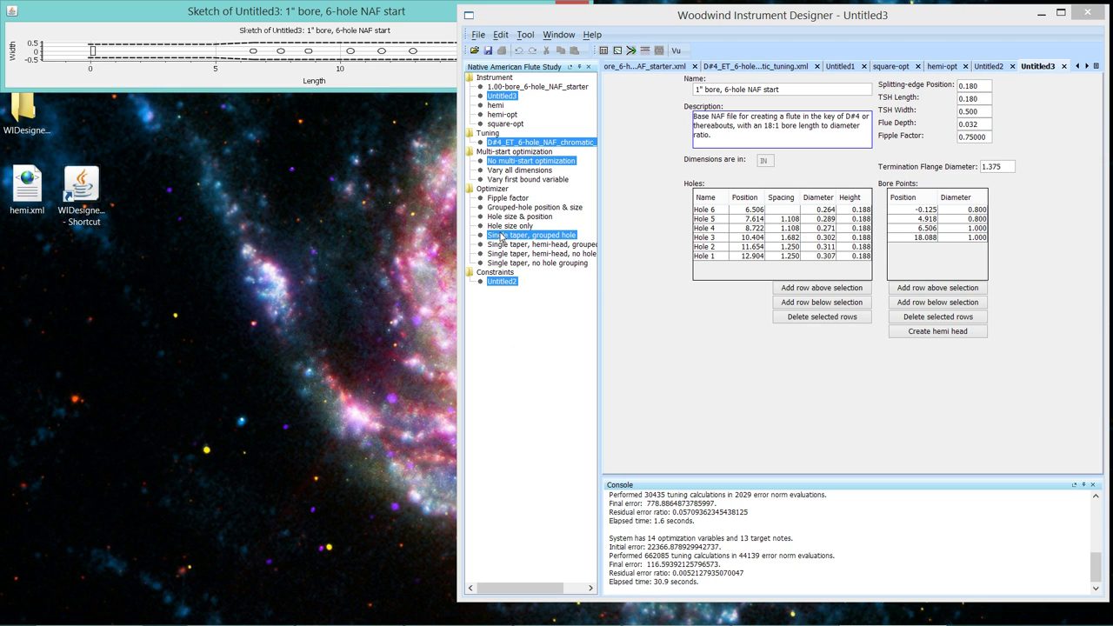
pyautogui.moveTo(500, 235)
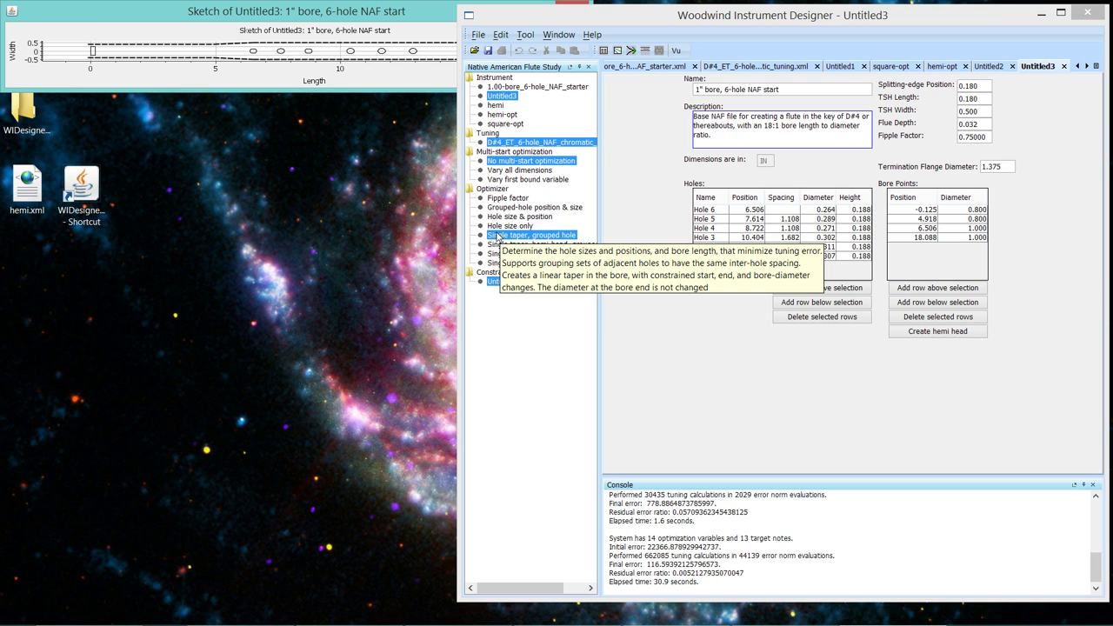
pyautogui.click(366, 19)
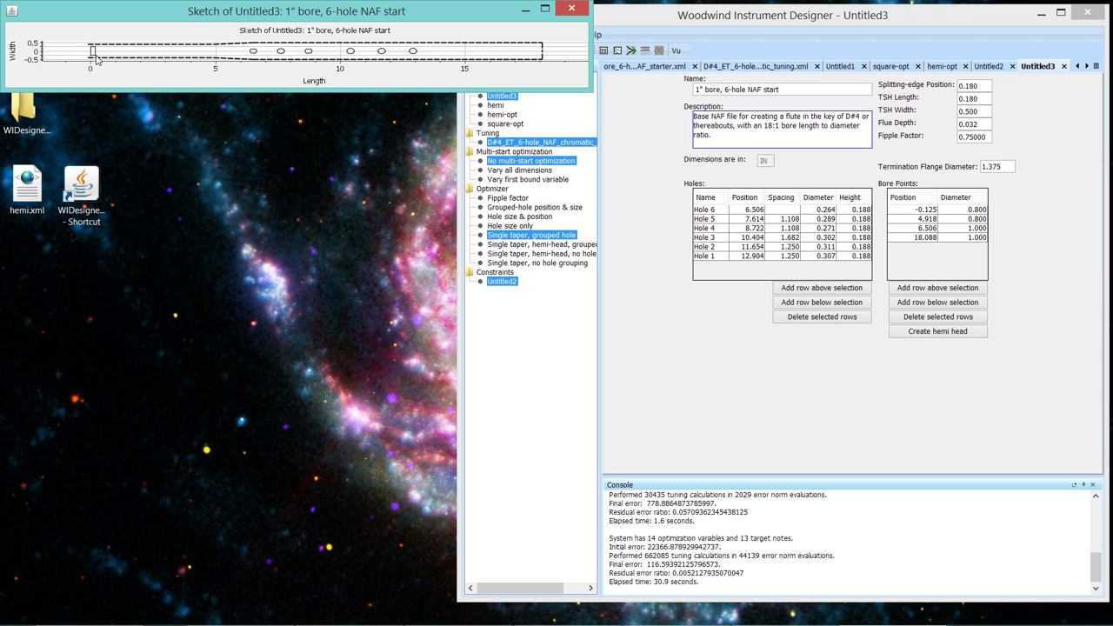
pyautogui.click(359, 98)
pyautogui.moveTo(354, 90); pyautogui.dragTo(330, 124)
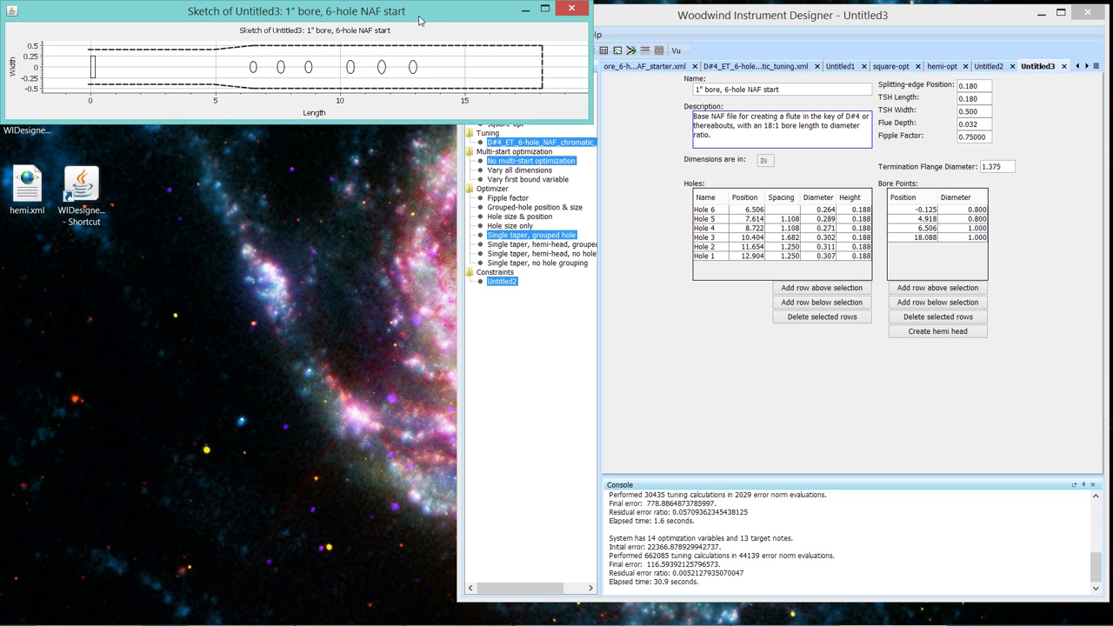
pyautogui.moveTo(421, 18)
pyautogui.mouseDown()
pyautogui.moveTo(466, 211)
pyautogui.moveTo(464, 312)
pyautogui.mouseUp()
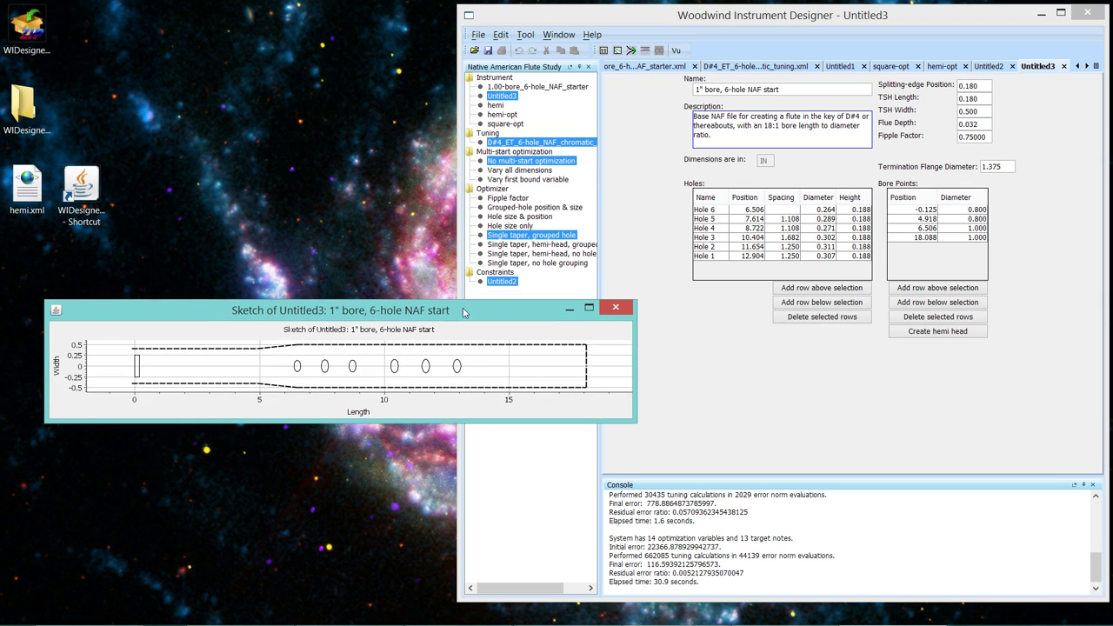
pyautogui.click(602, 52)
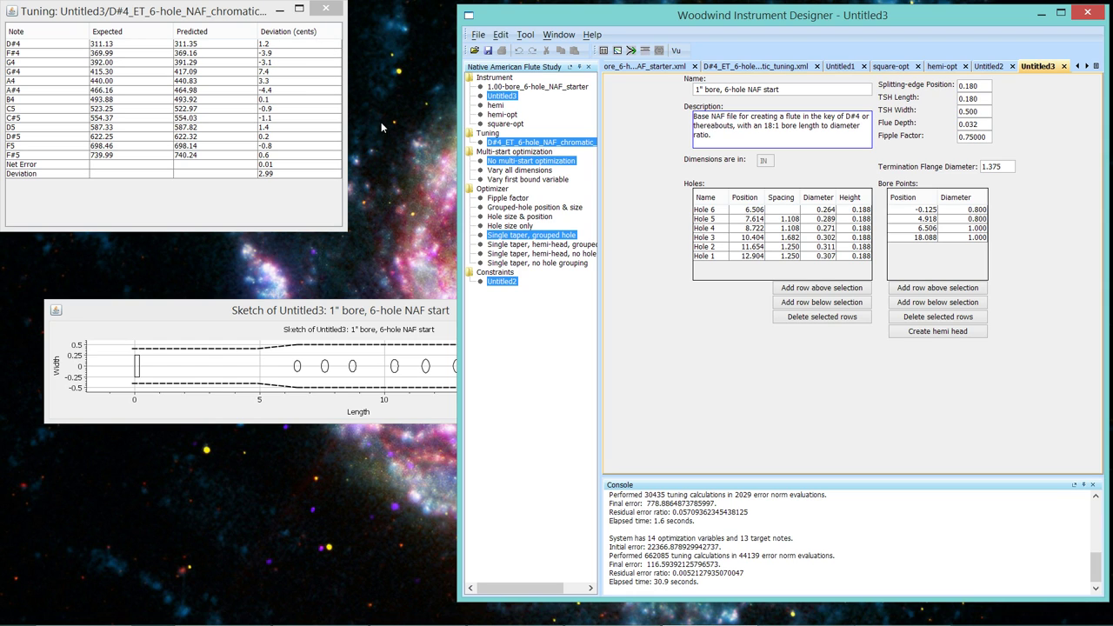
pyautogui.click(325, 10)
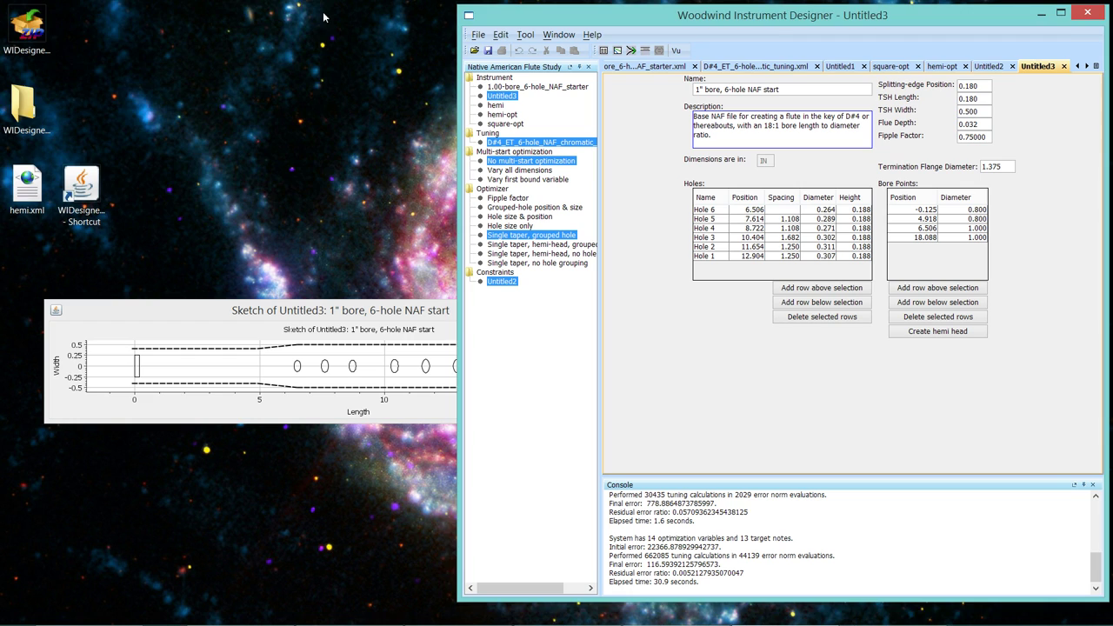
# With hemi selected, create default Single taper, hemi-head, grouped hole constraints for 6 holes (Untitled4).
pyautogui.click(519, 247)
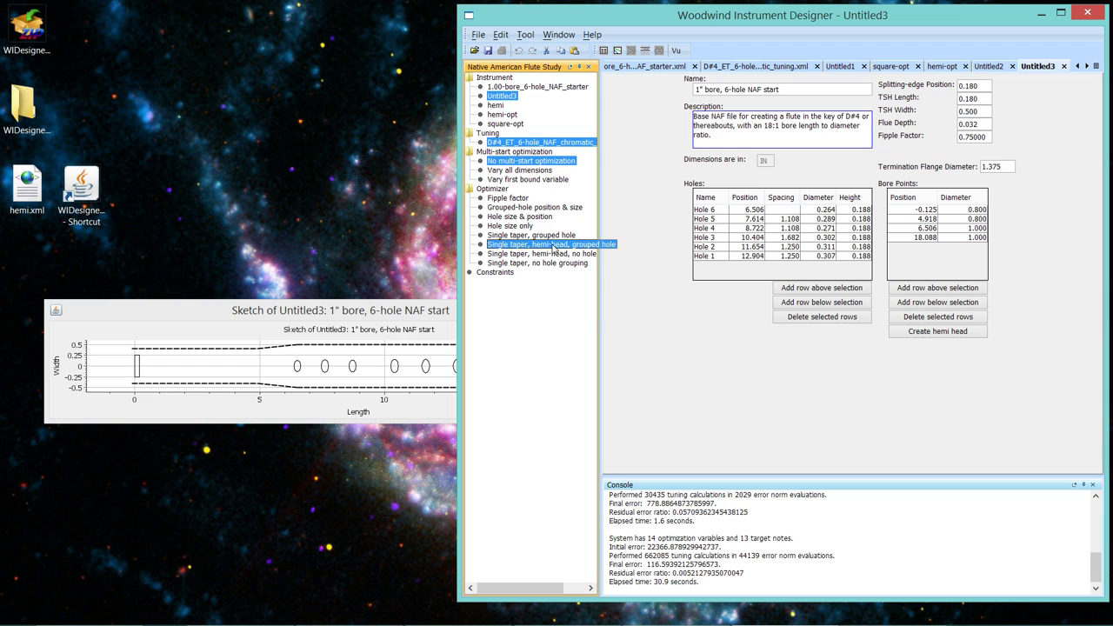
pyautogui.moveTo(553, 248)
pyautogui.click(499, 105)
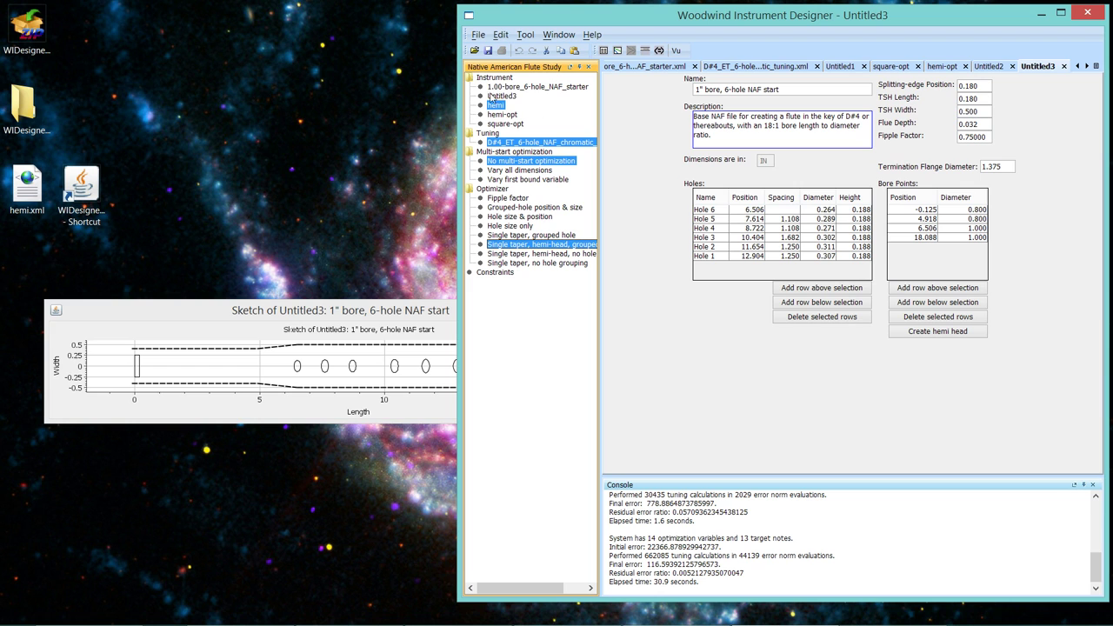
pyautogui.click(479, 35)
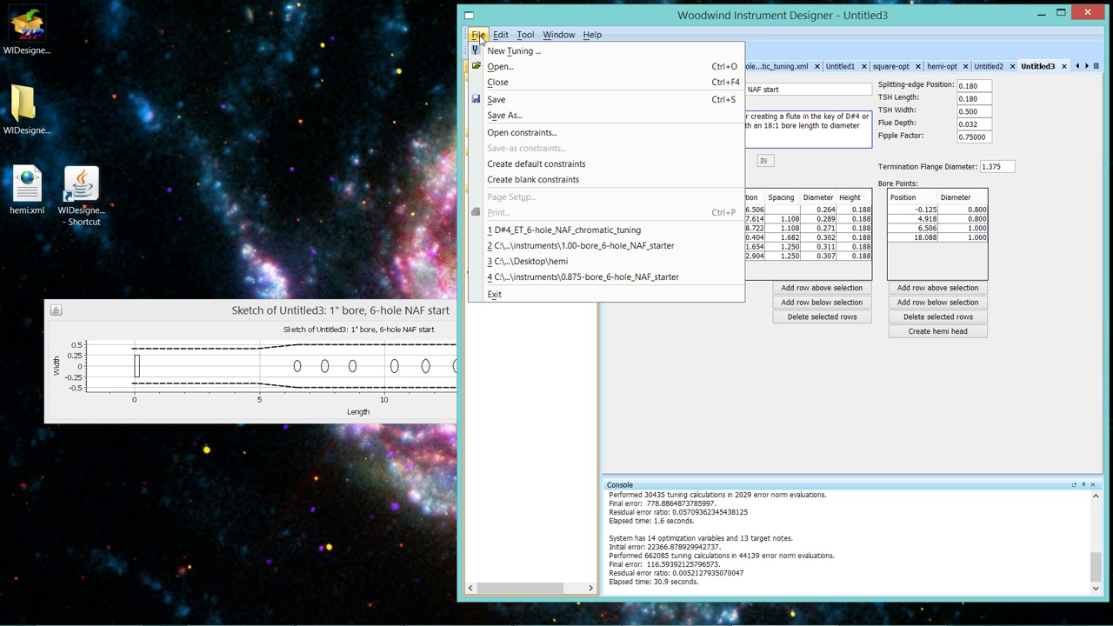
pyautogui.click(525, 164)
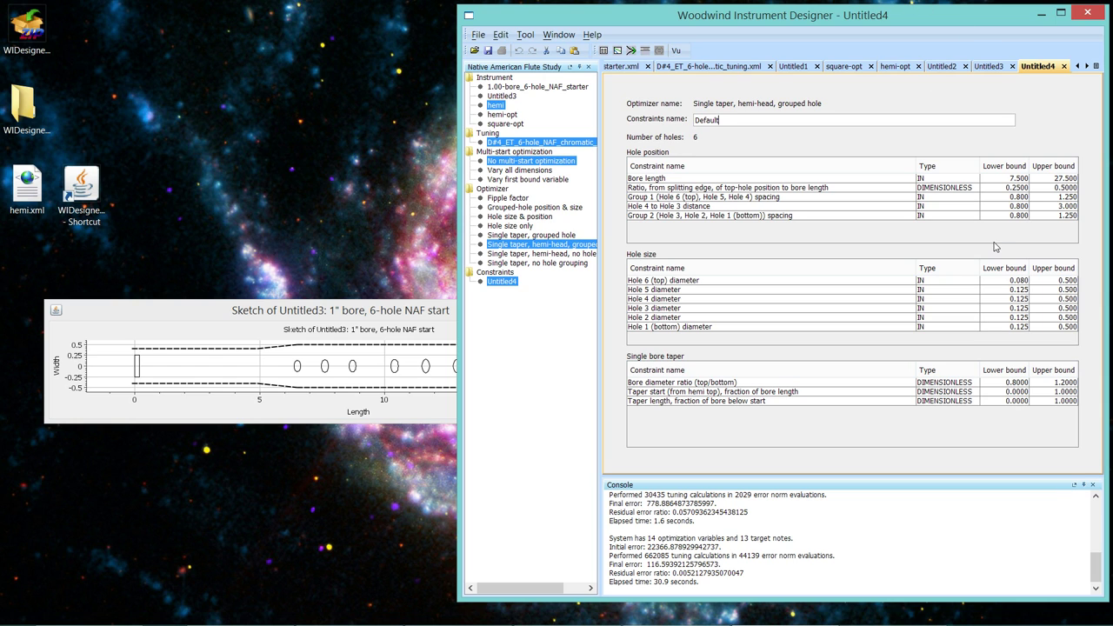
# Run the hemi-head single-taper optimization, yielding Untitled5 with final error 122.550.
pyautogui.click(717, 114)
pyautogui.click(632, 52)
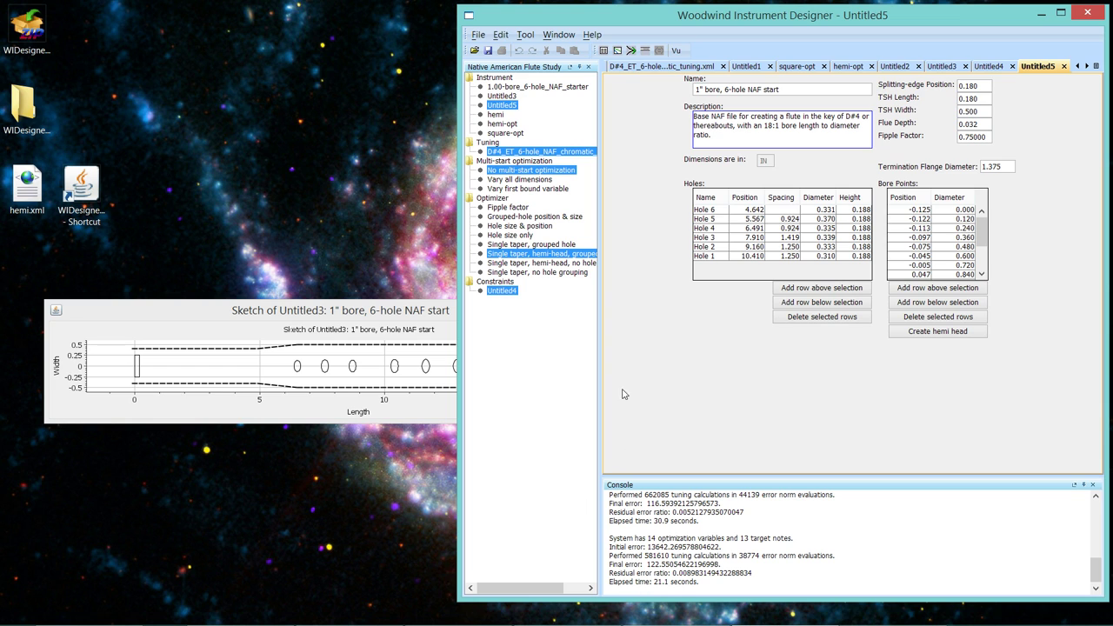
# Sketch Untitled5, adjust its window height, and move it lower beside Untitled3's sketch.
pyautogui.click(644, 51)
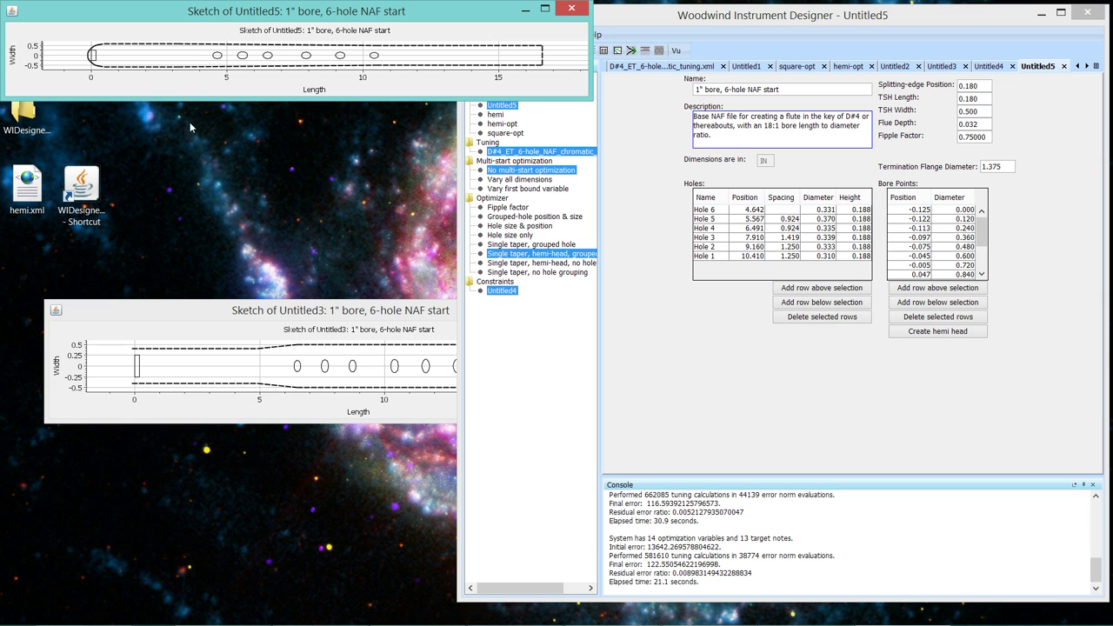
pyautogui.moveTo(206, 102); pyautogui.dragTo(205, 224)
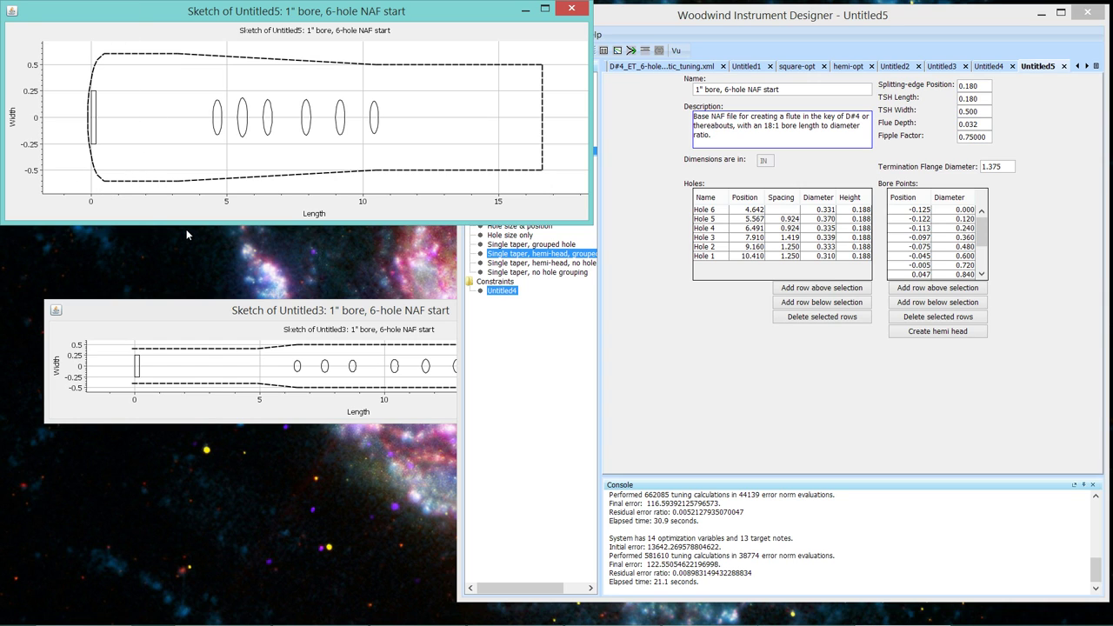
pyautogui.moveTo(184, 225); pyautogui.dragTo(173, 138)
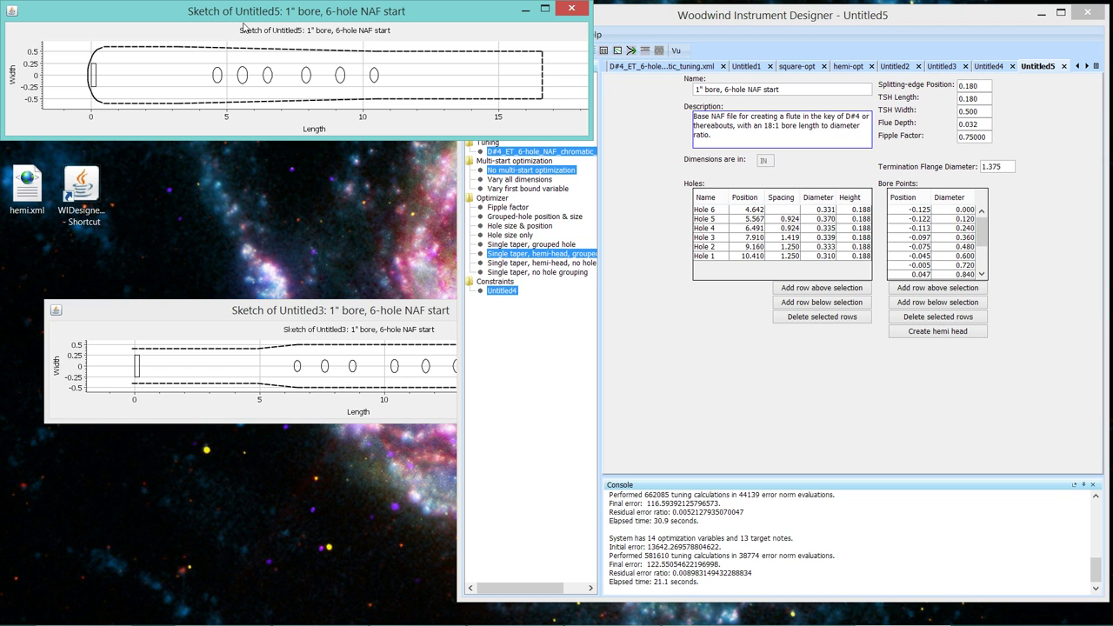
pyautogui.moveTo(245, 12); pyautogui.dragTo(260, 171)
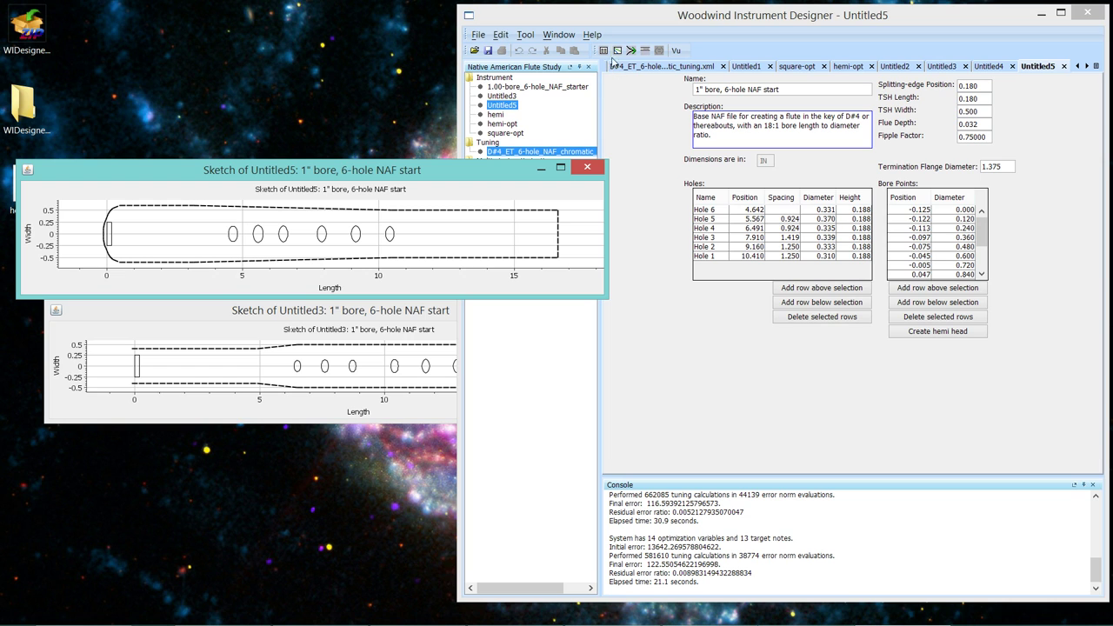
# Calculate tuning for Untitled5 and Untitled3, arranging both tables visibly (deviations 3.07 and 2.99).
pyautogui.click(606, 50)
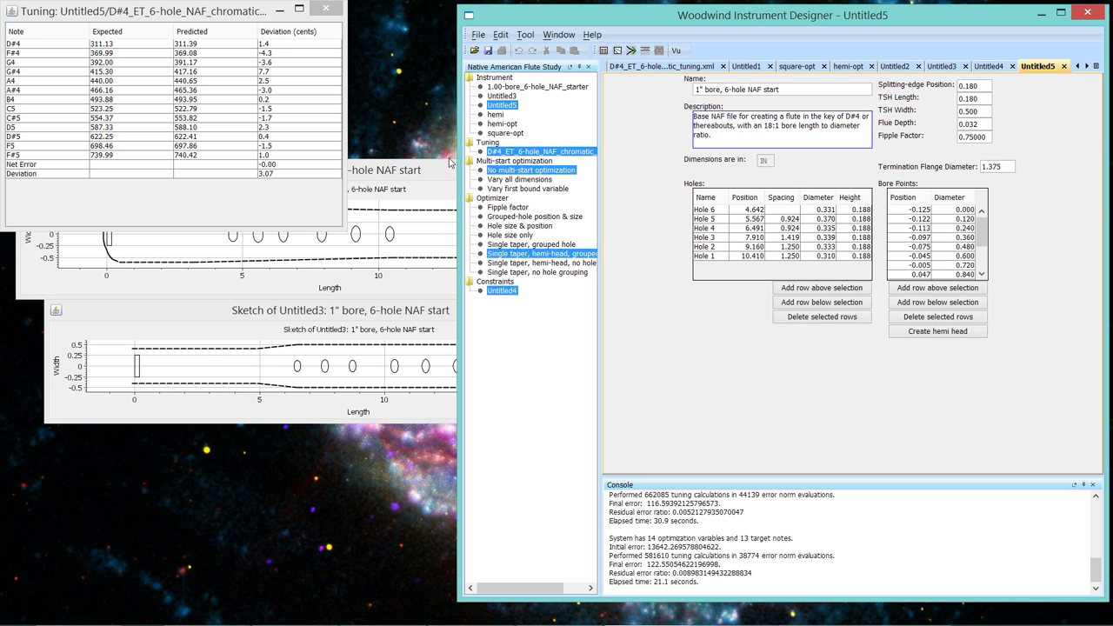
pyautogui.click(511, 96)
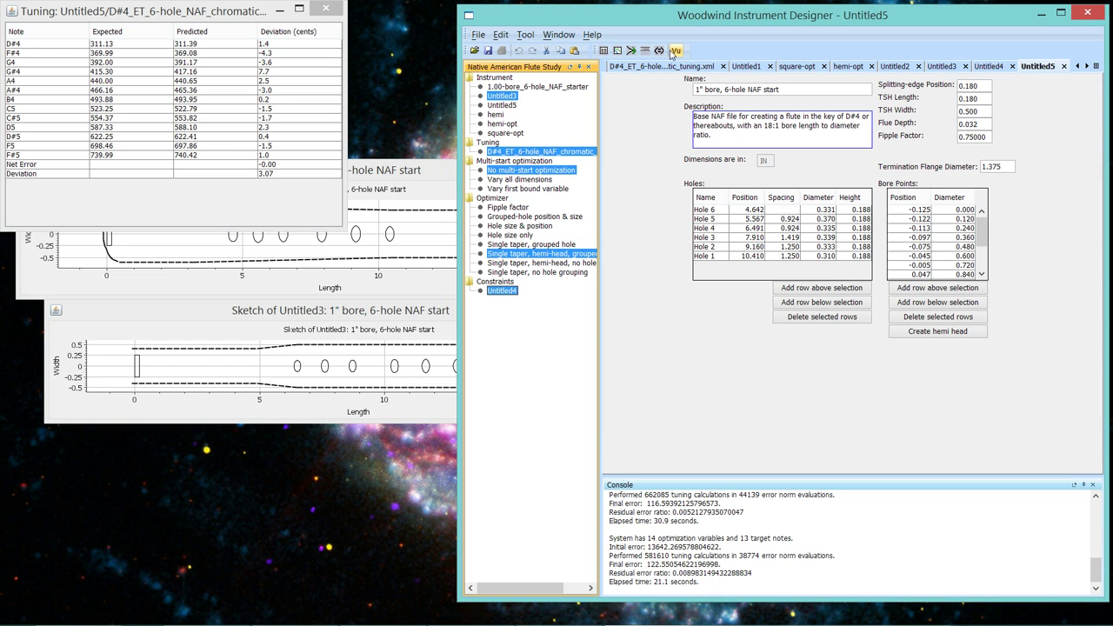
pyautogui.click(604, 51)
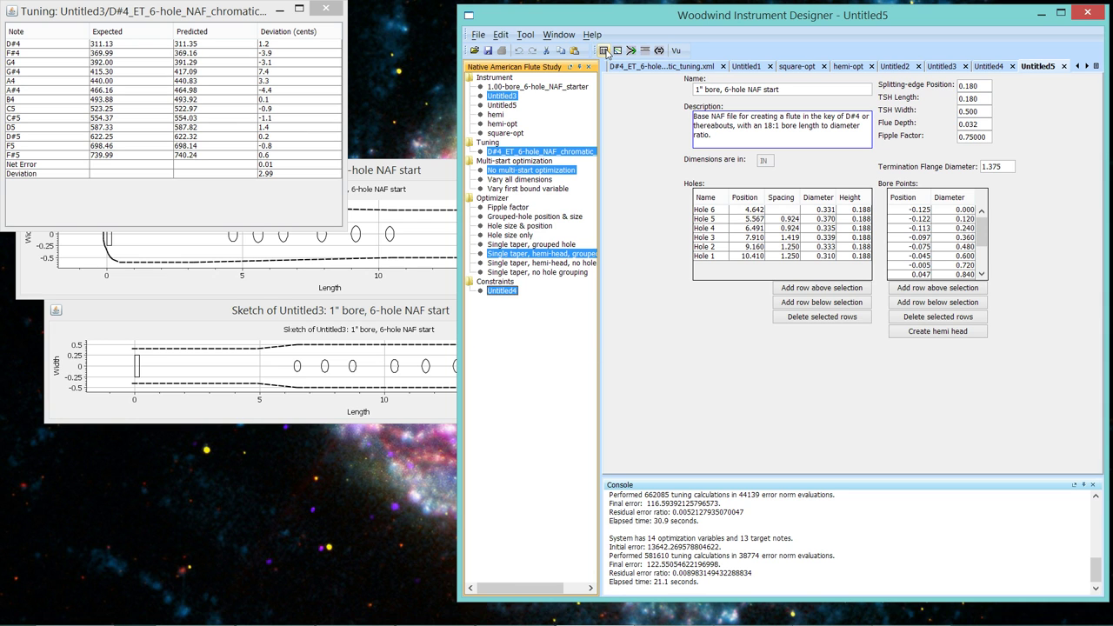
pyautogui.moveTo(197, 17); pyautogui.dragTo(273, 318)
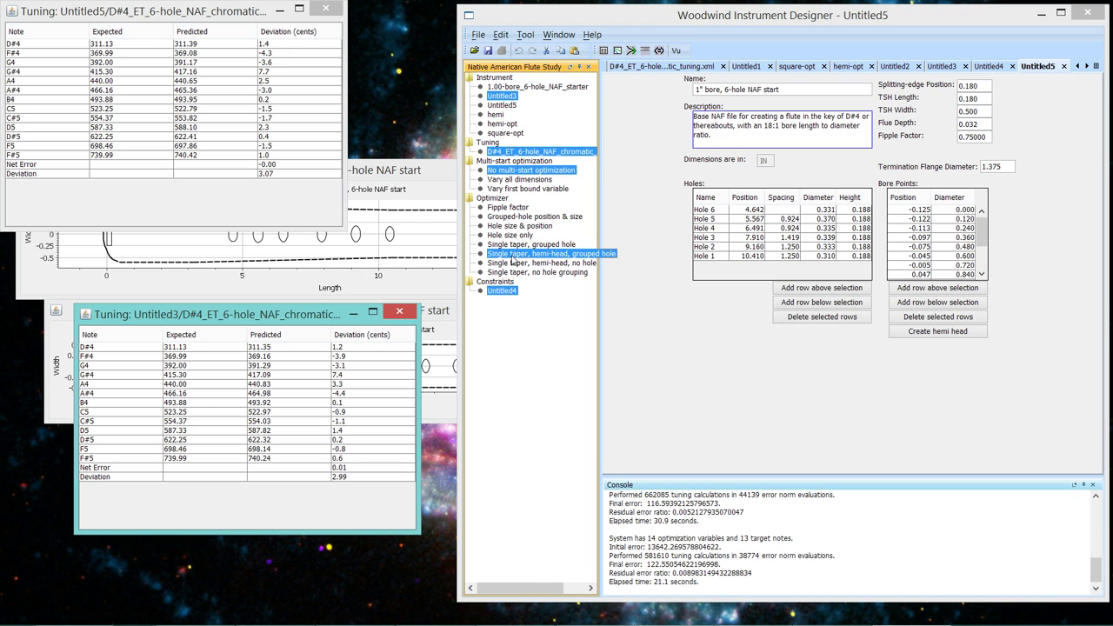
# Select hemi in the Instrument tree and show its hemi.xml editor tab.
pyautogui.moveTo(512, 261)
pyautogui.click(498, 116)
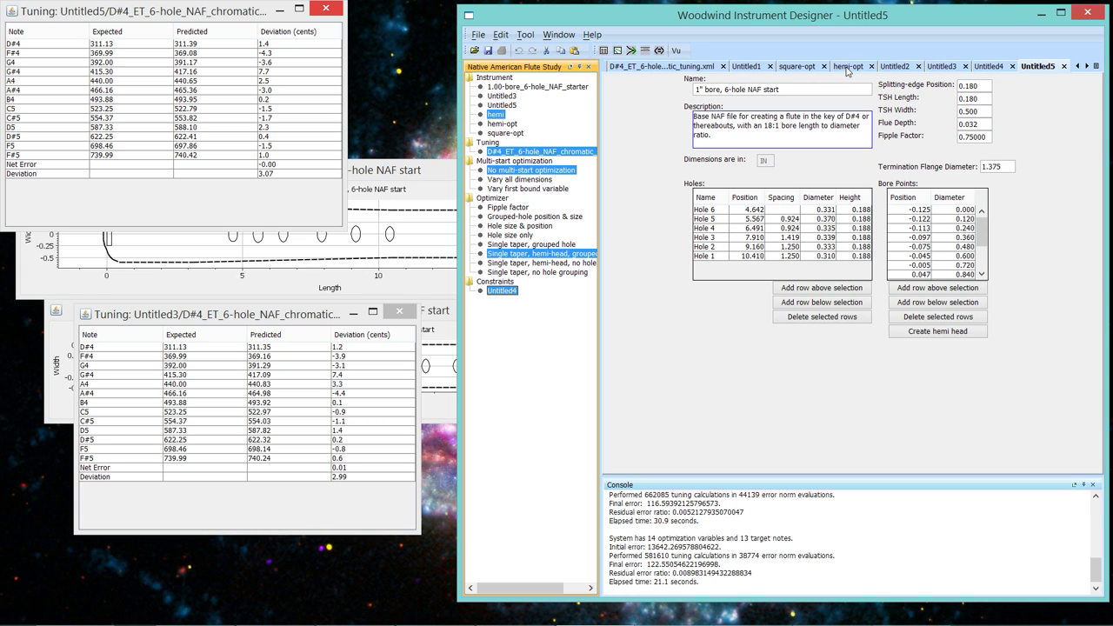
pyautogui.click(1078, 67)
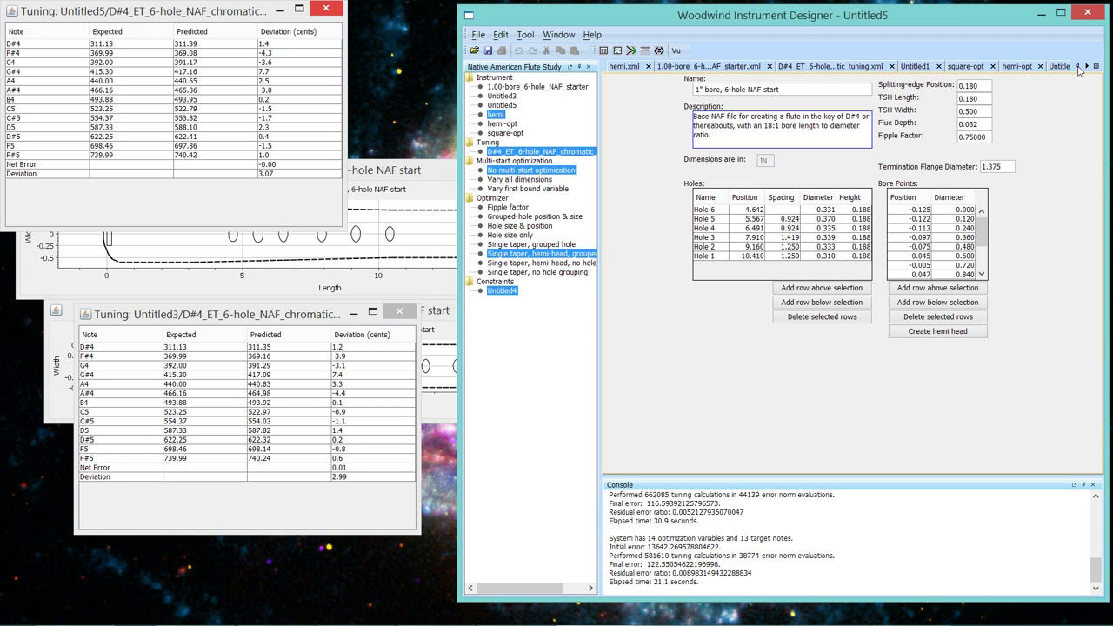
pyautogui.click(630, 69)
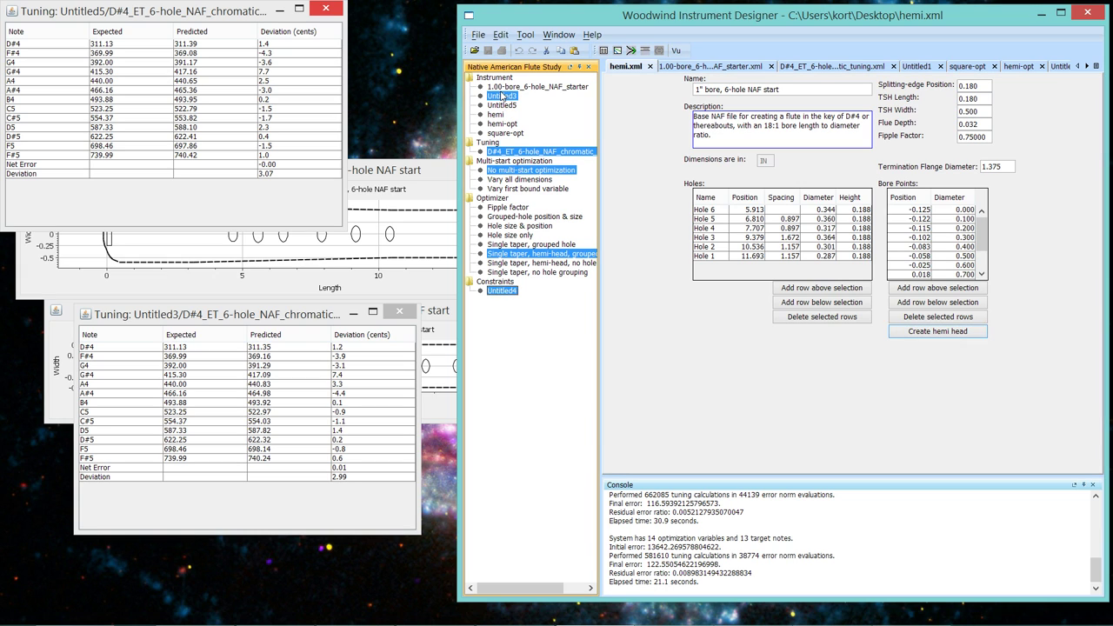
# Select 1.00-bore_6-hole_NAF_starter in the Instrument tree and show its editor tab.
pyautogui.click(507, 88)
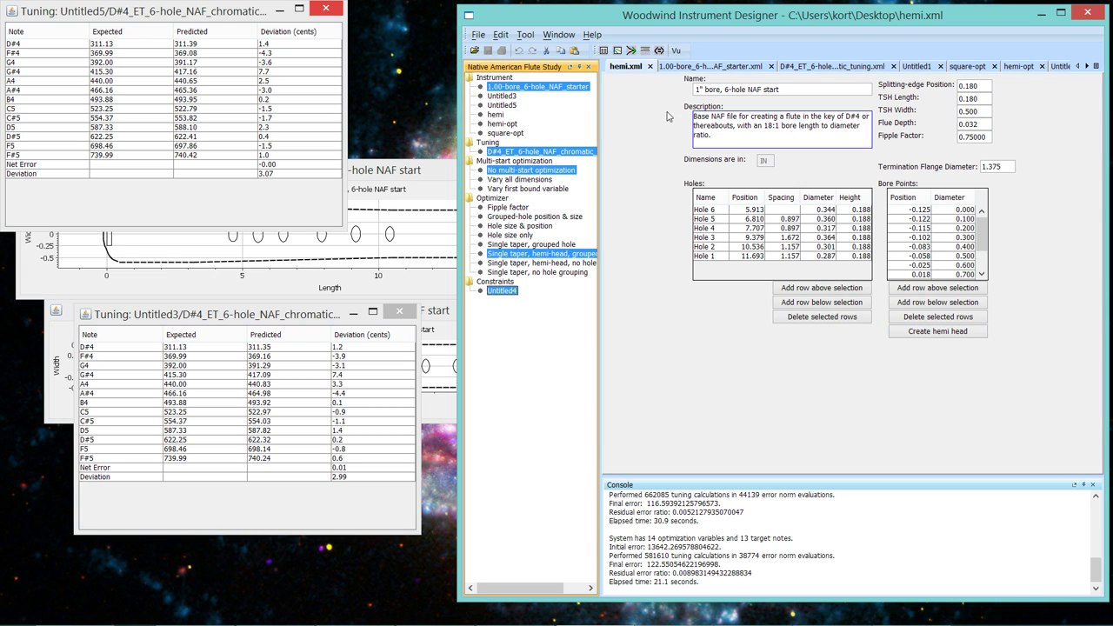
pyautogui.click(711, 67)
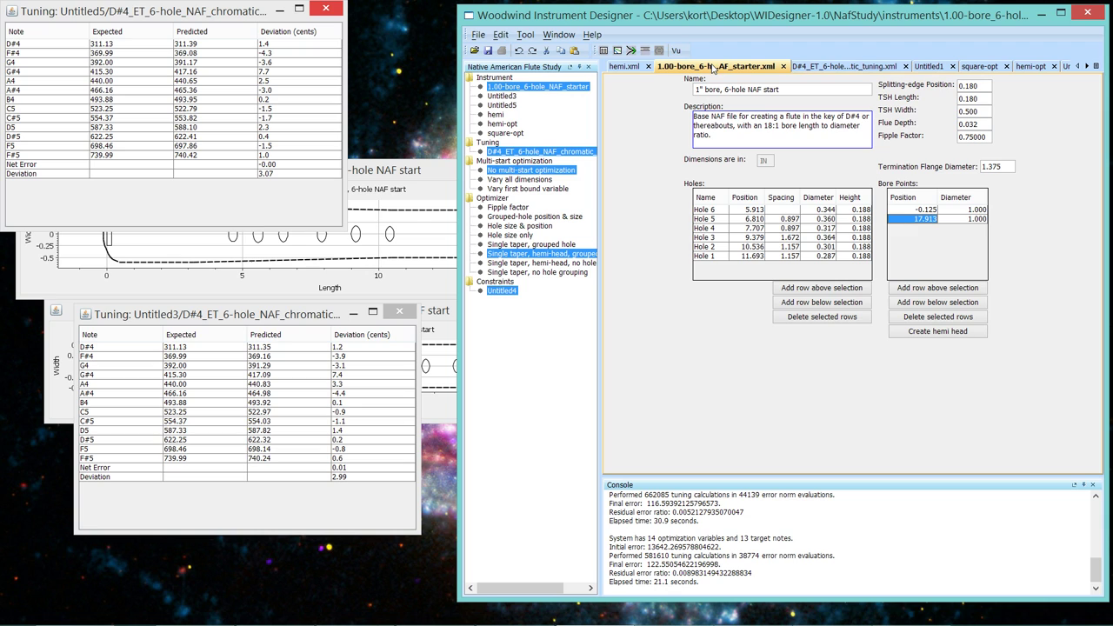
# Run the hemi-head single-taper optimizer on the square-ended starter, producing Untitled6 with final error 122.550.
pyautogui.click(631, 52)
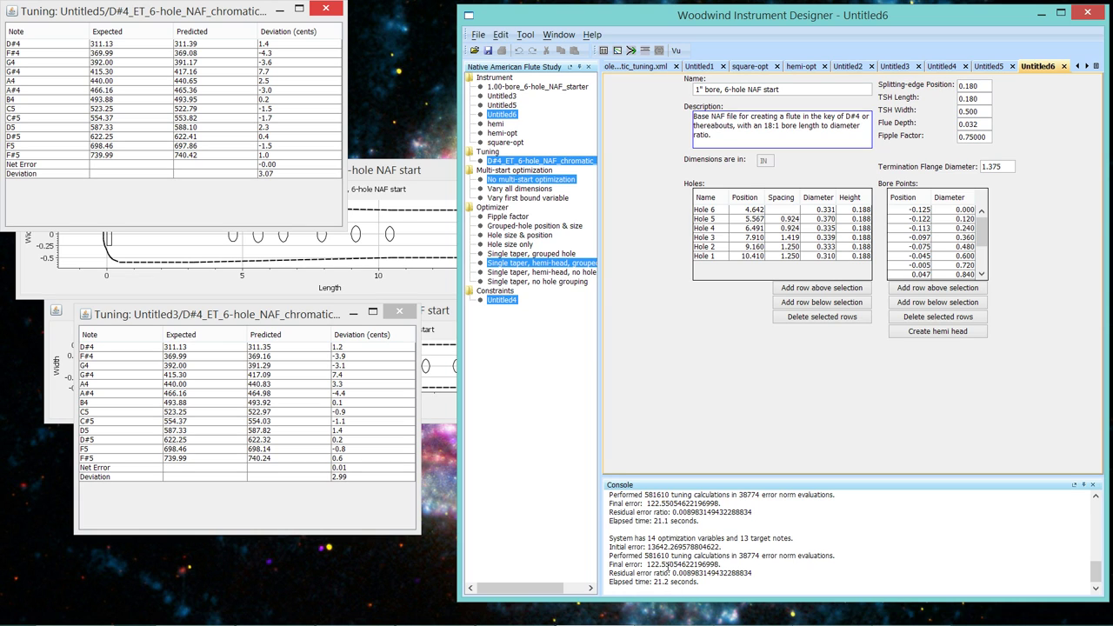
pyautogui.click(644, 53)
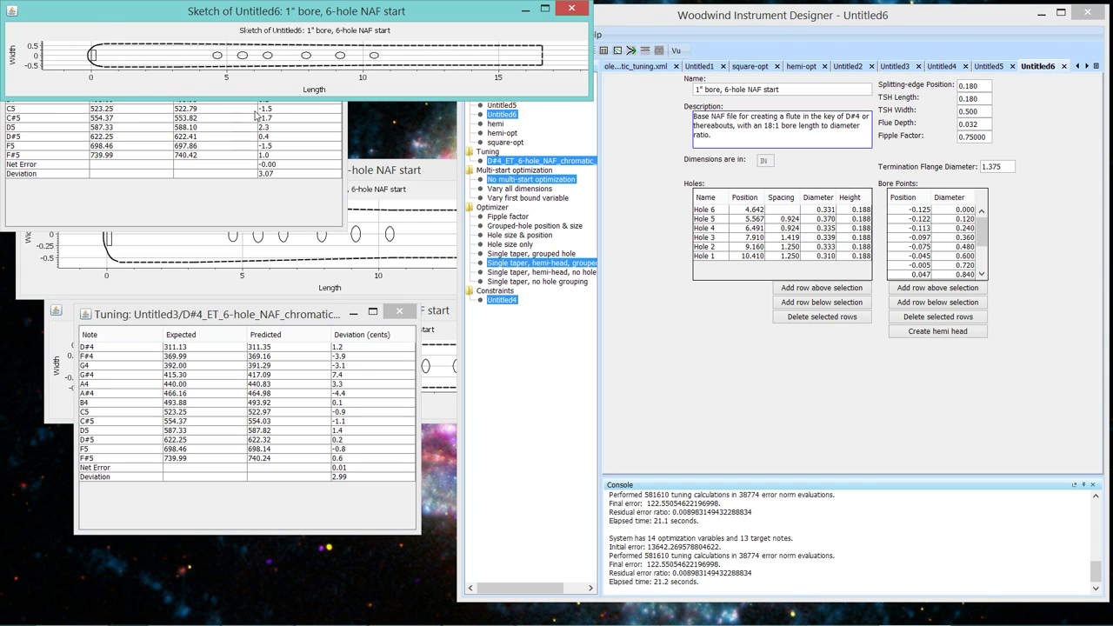
pyautogui.moveTo(262, 98); pyautogui.dragTo(259, 205)
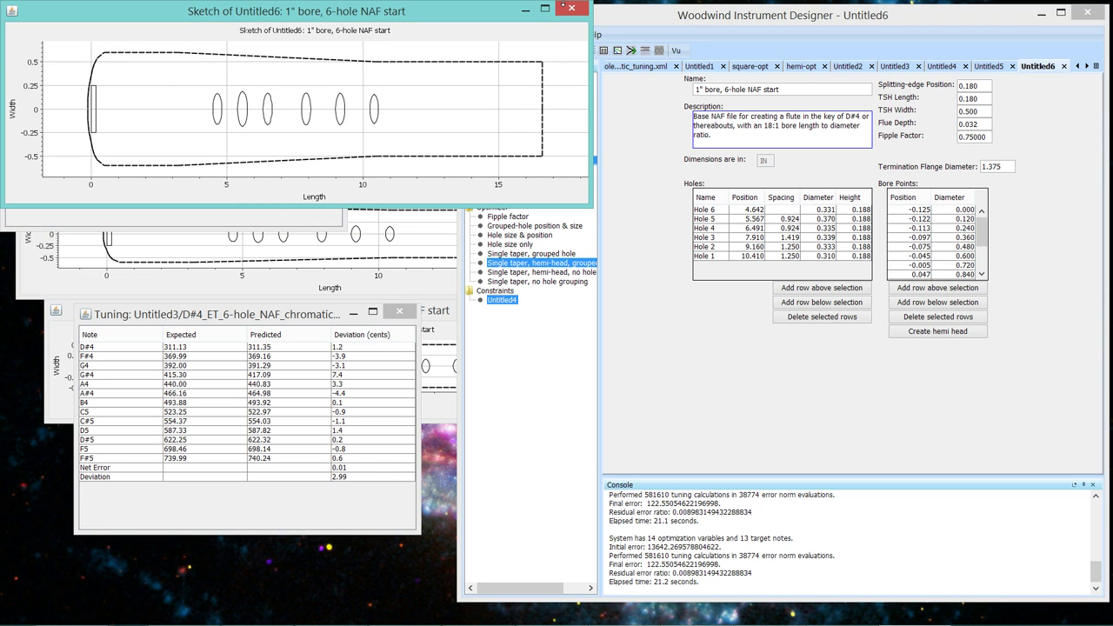
pyautogui.click(572, 8)
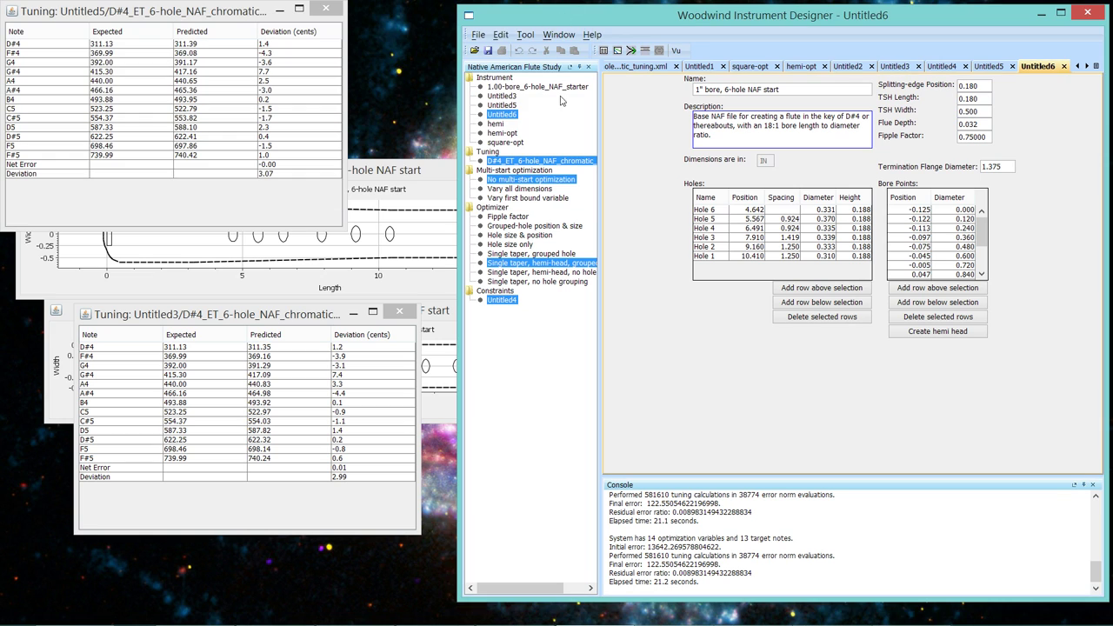
# Display the predicted tuning table for Untitled6, showing net error -0.00 and 3.07-cent deviation.
pyautogui.click(604, 51)
pyautogui.moveTo(507, 273)
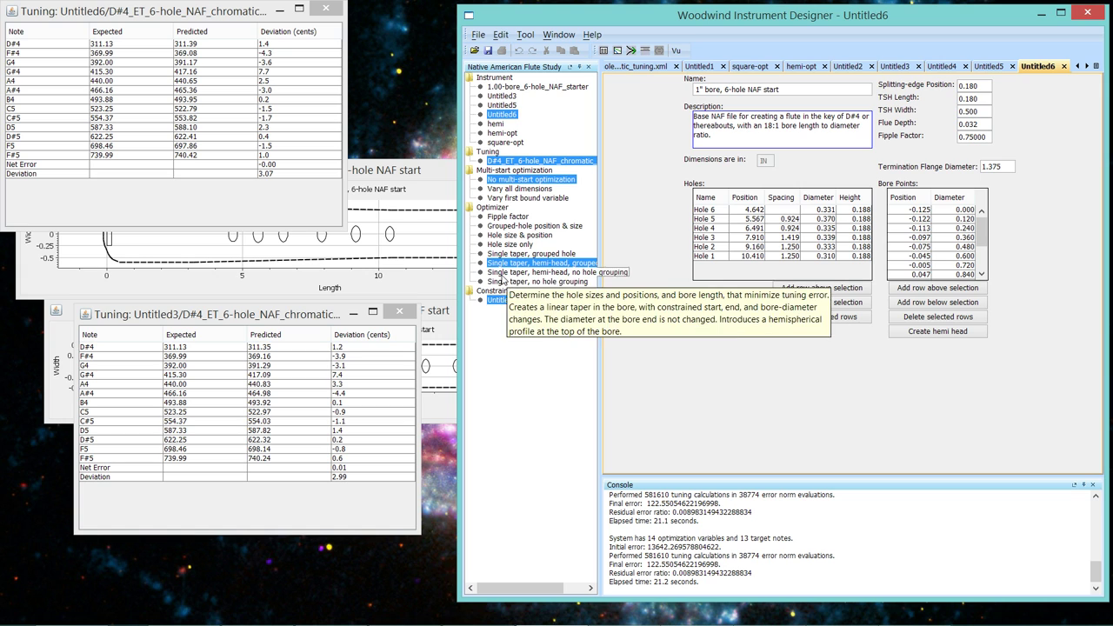